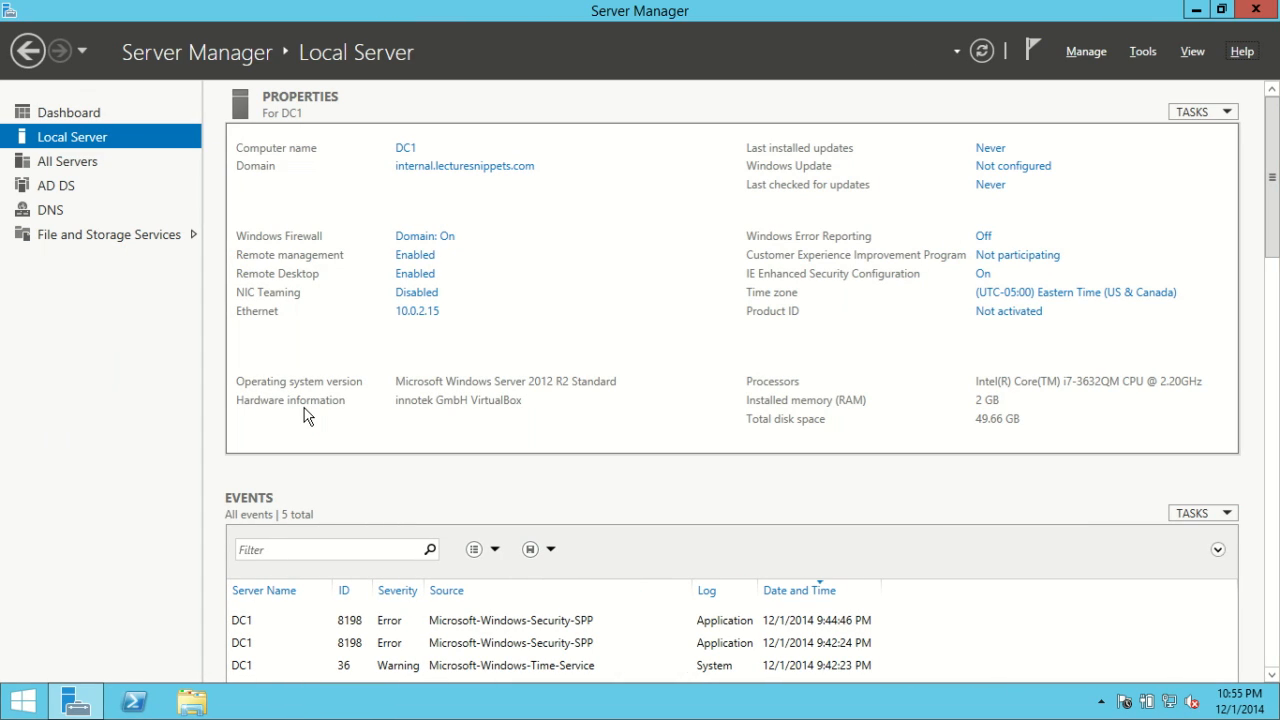
Start adding roles and features with a role-based installation on the DC1 server from the server pool
click(66, 117)
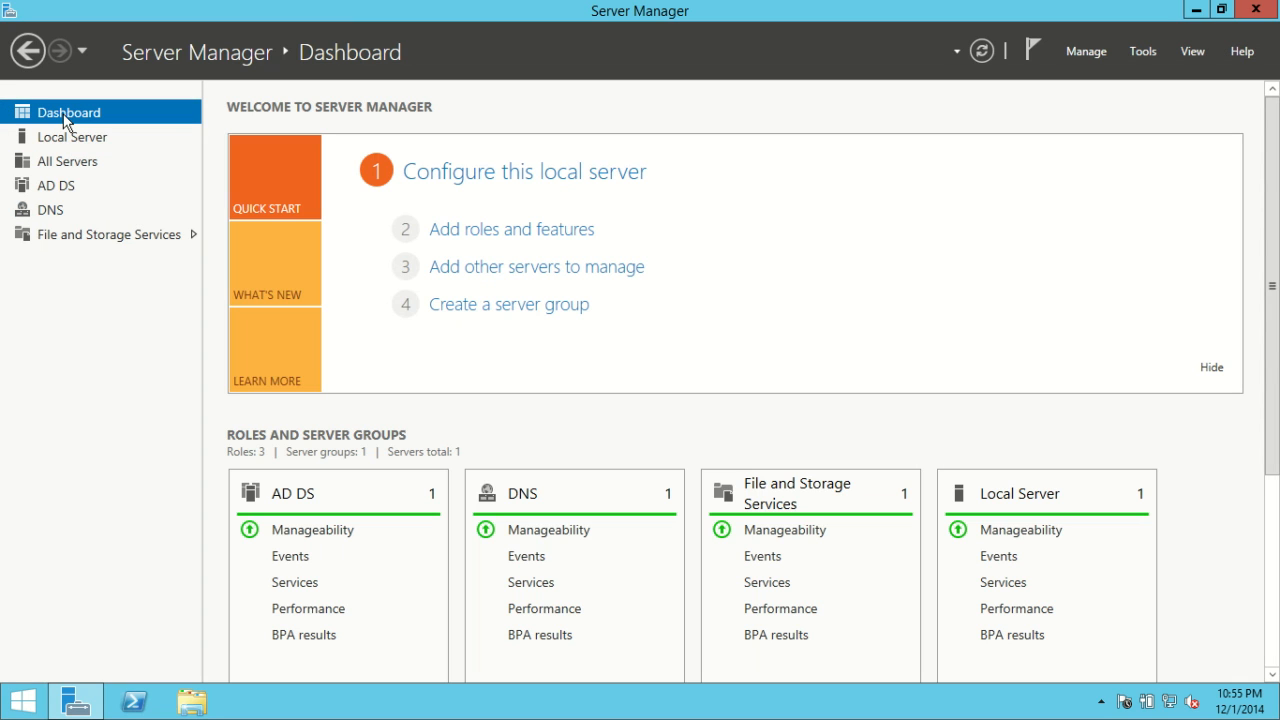
click(517, 238)
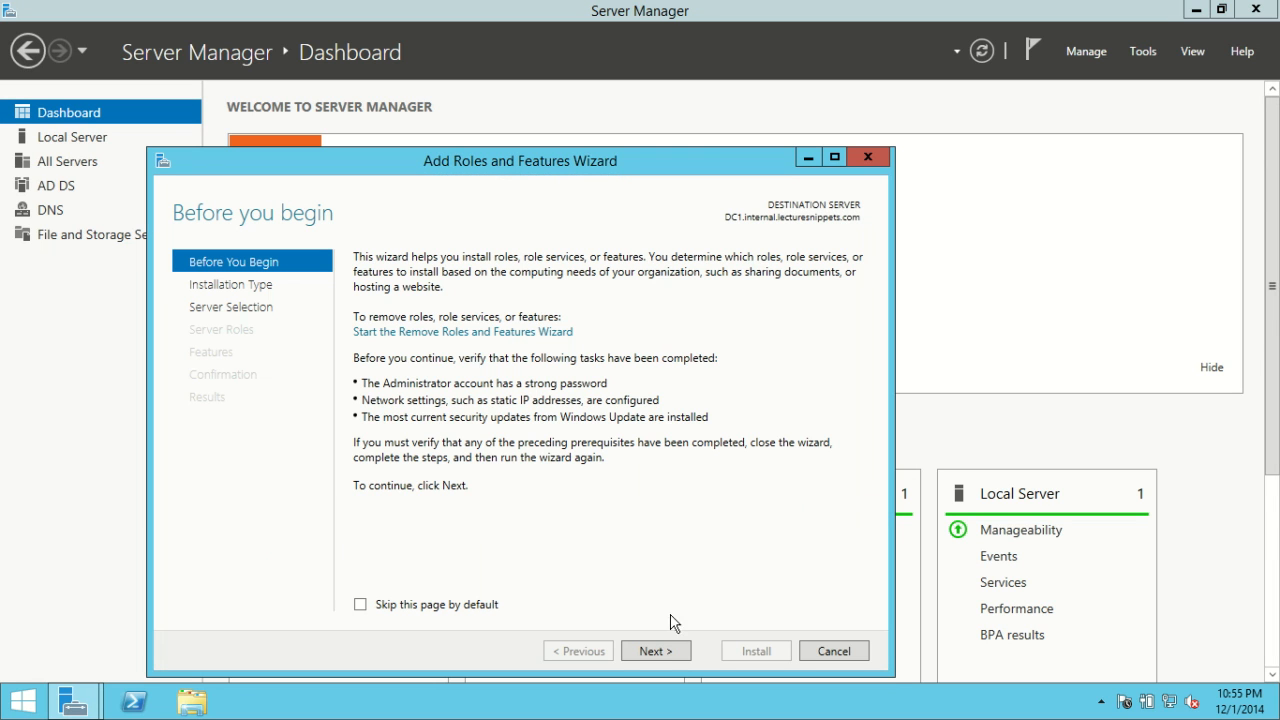
click(665, 650)
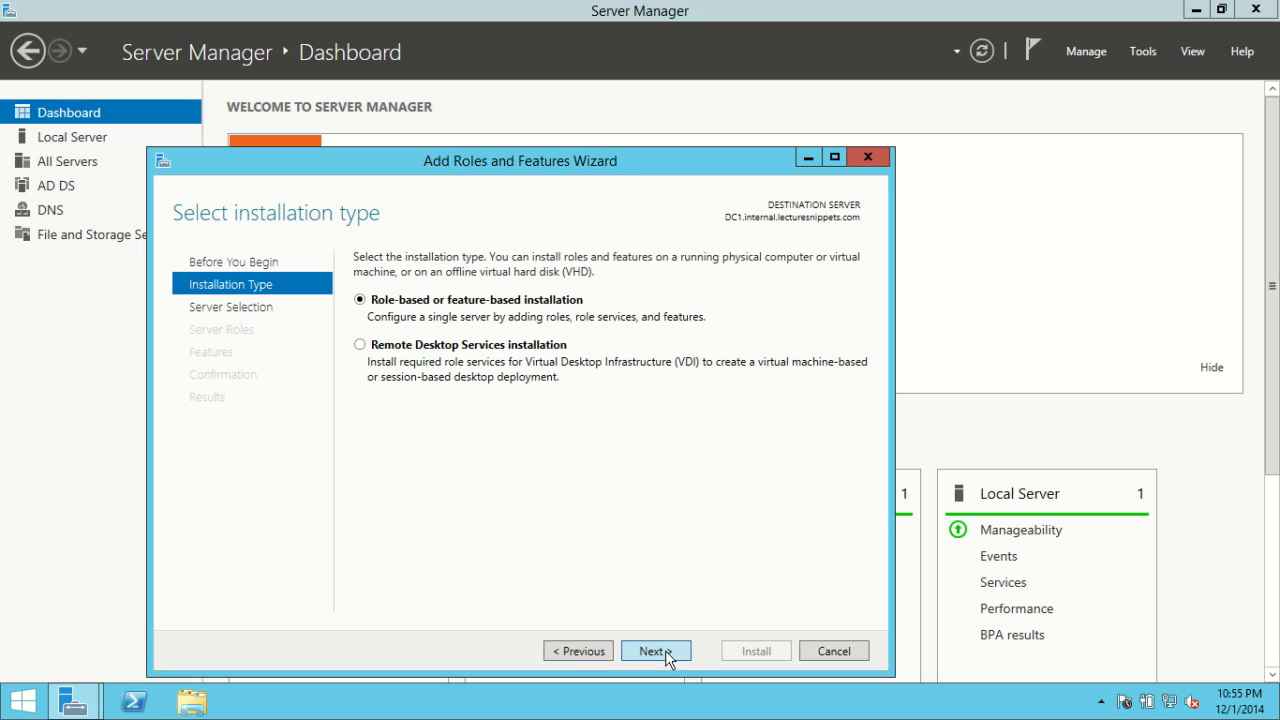
click(665, 650)
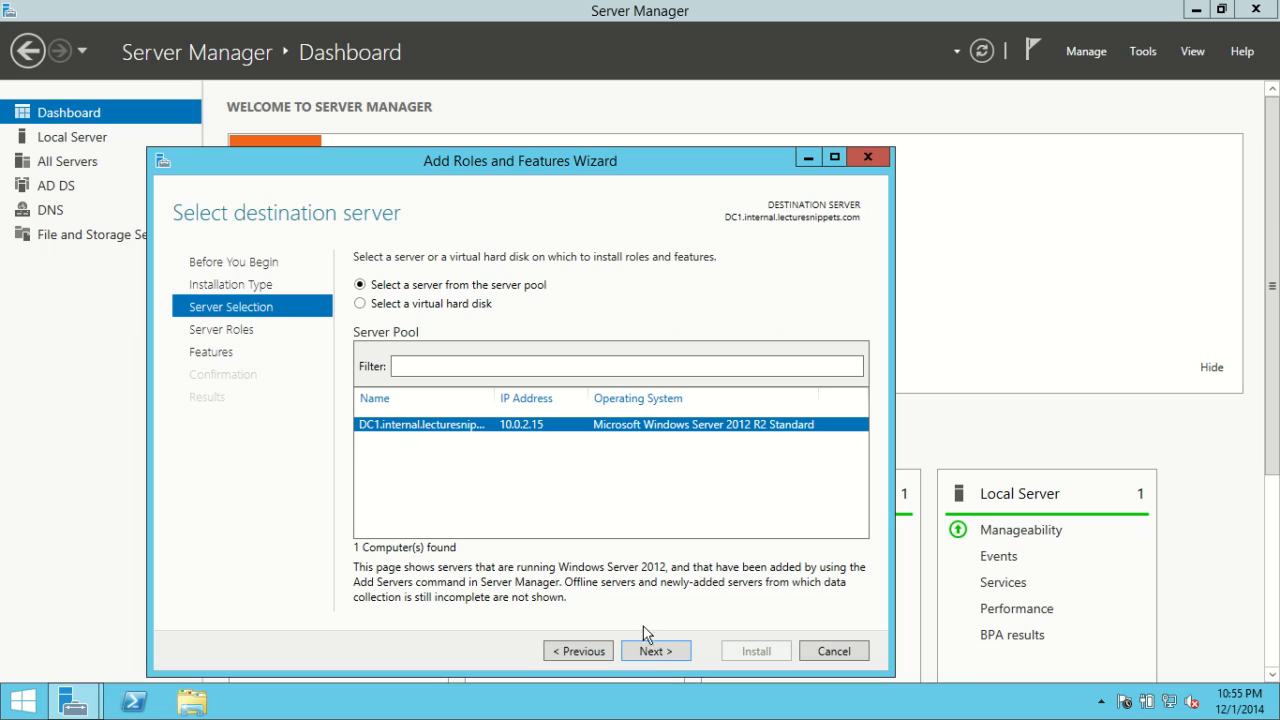
click(651, 651)
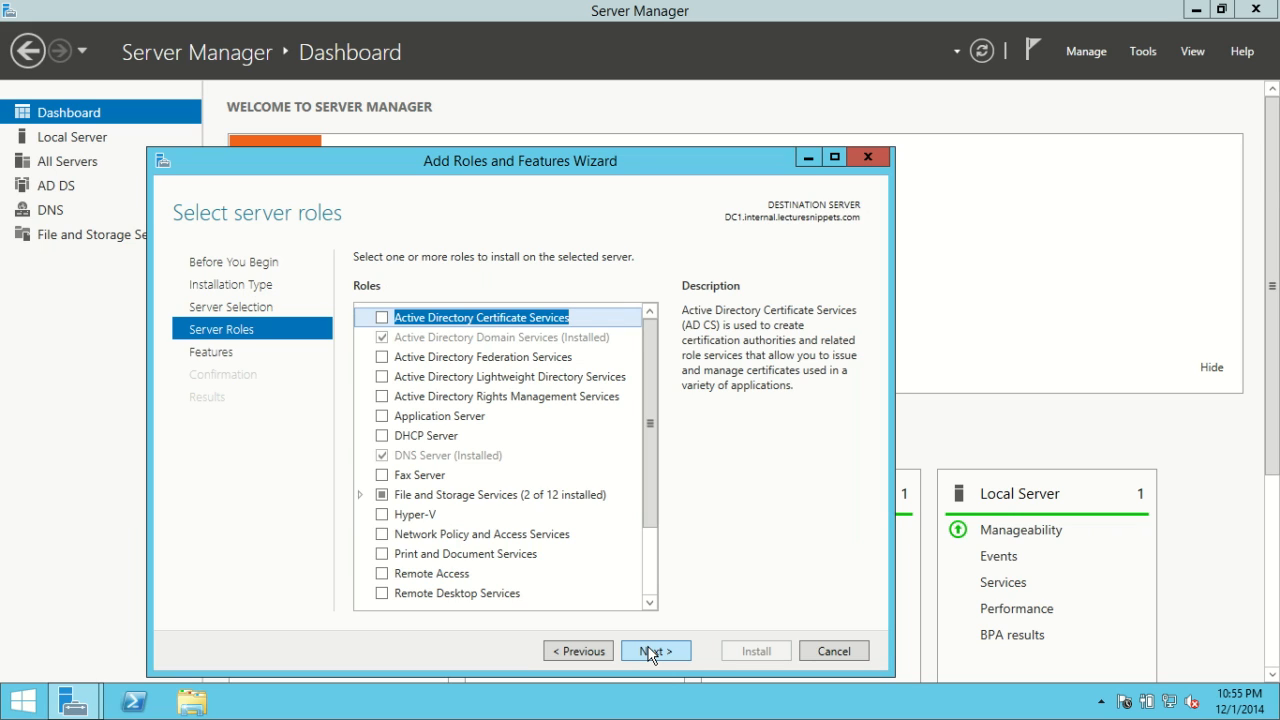
Install the DHCP Server role with its management tools and no additional features, and close the wizard after installation
click(381, 437)
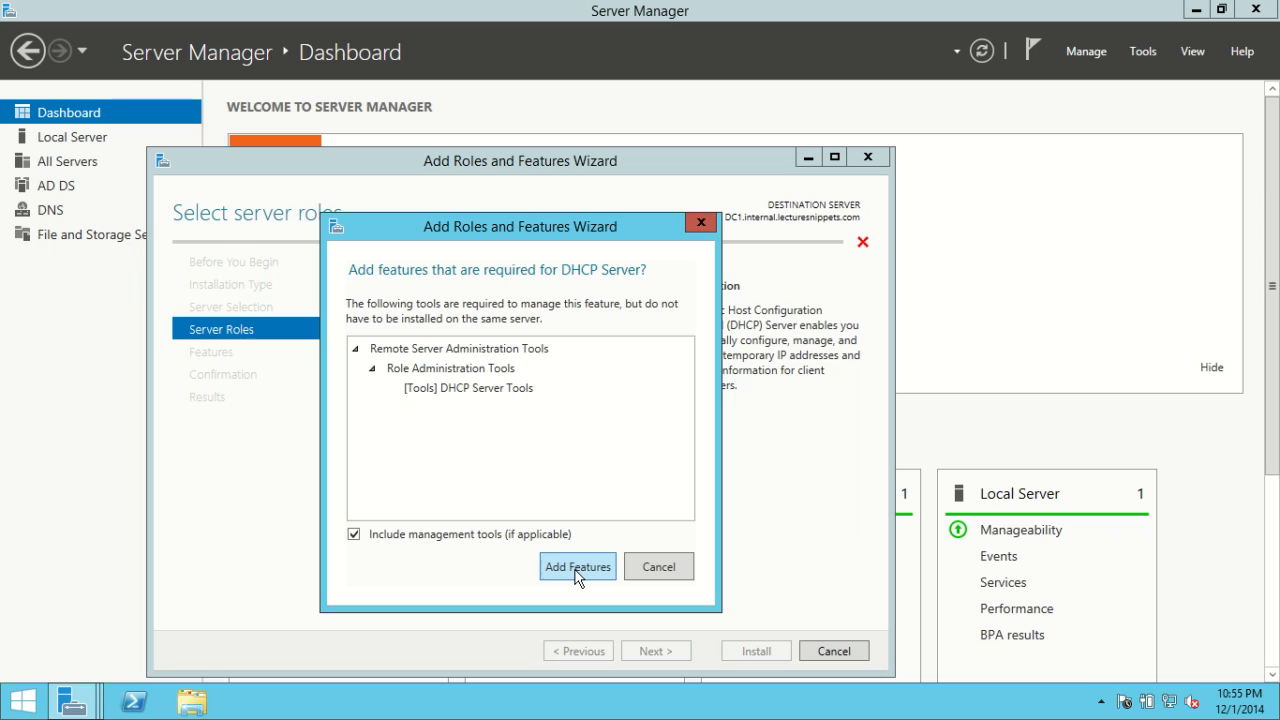
click(578, 567)
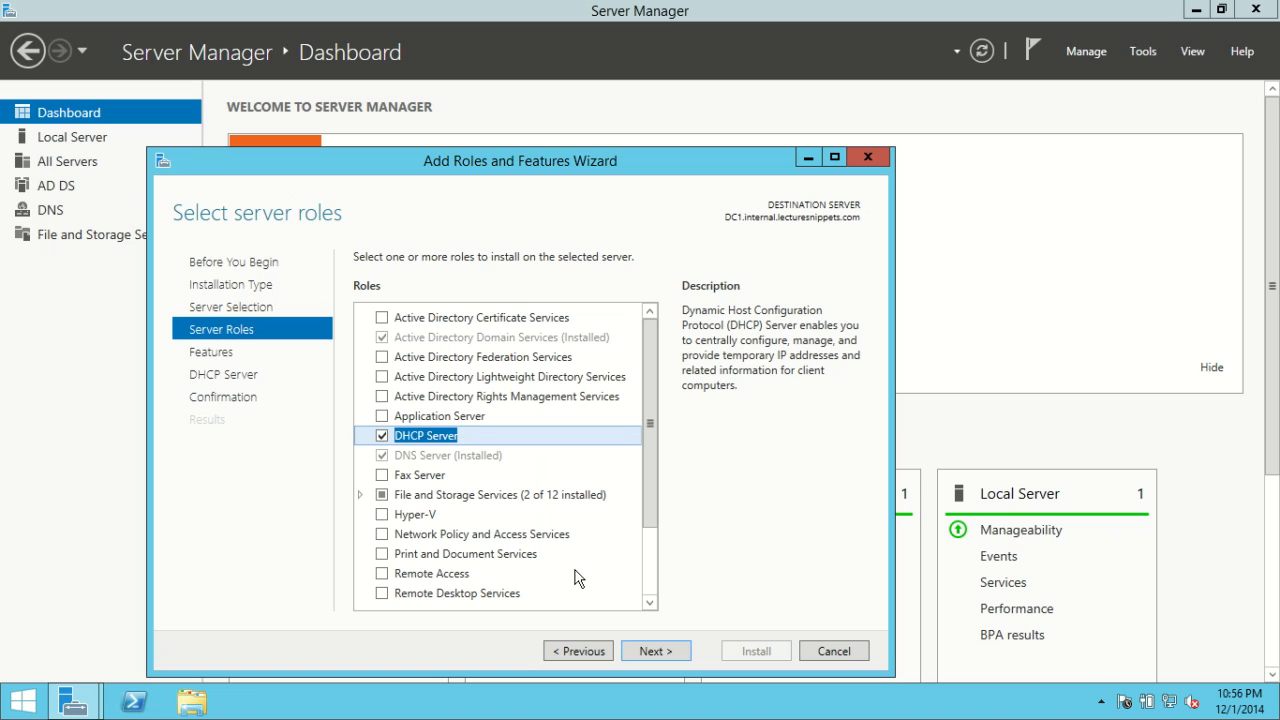
click(649, 653)
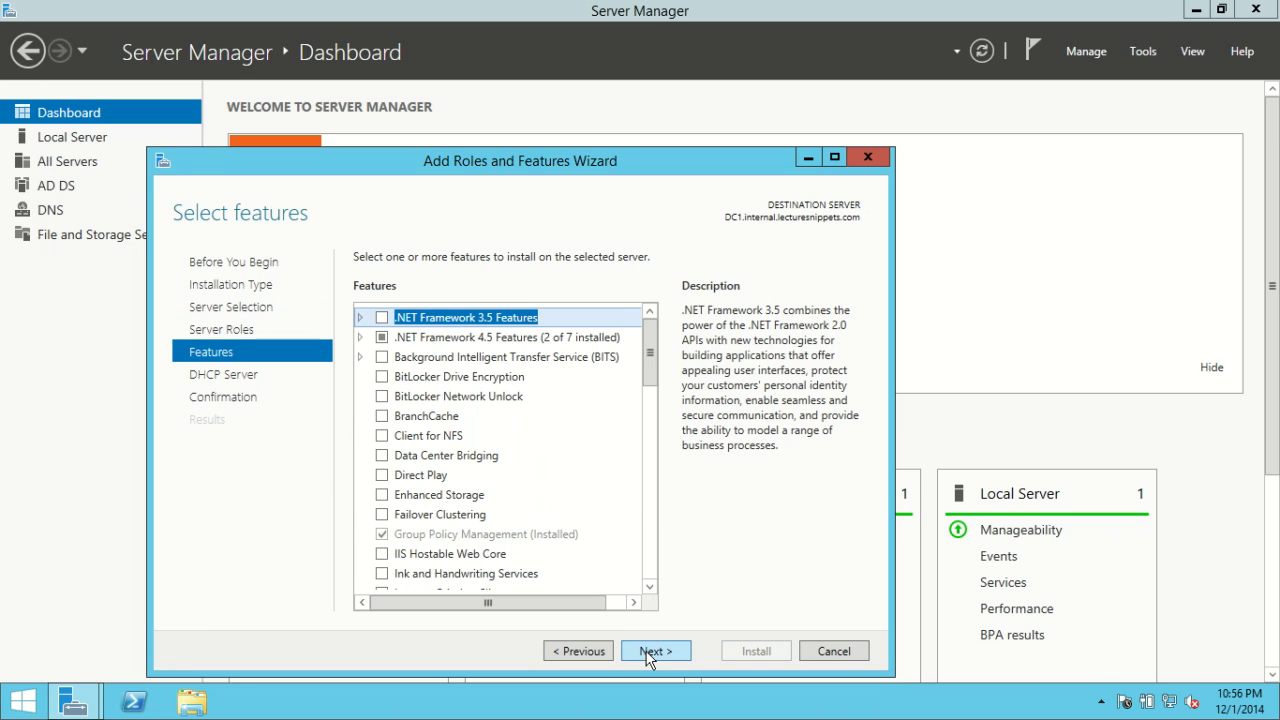
click(649, 653)
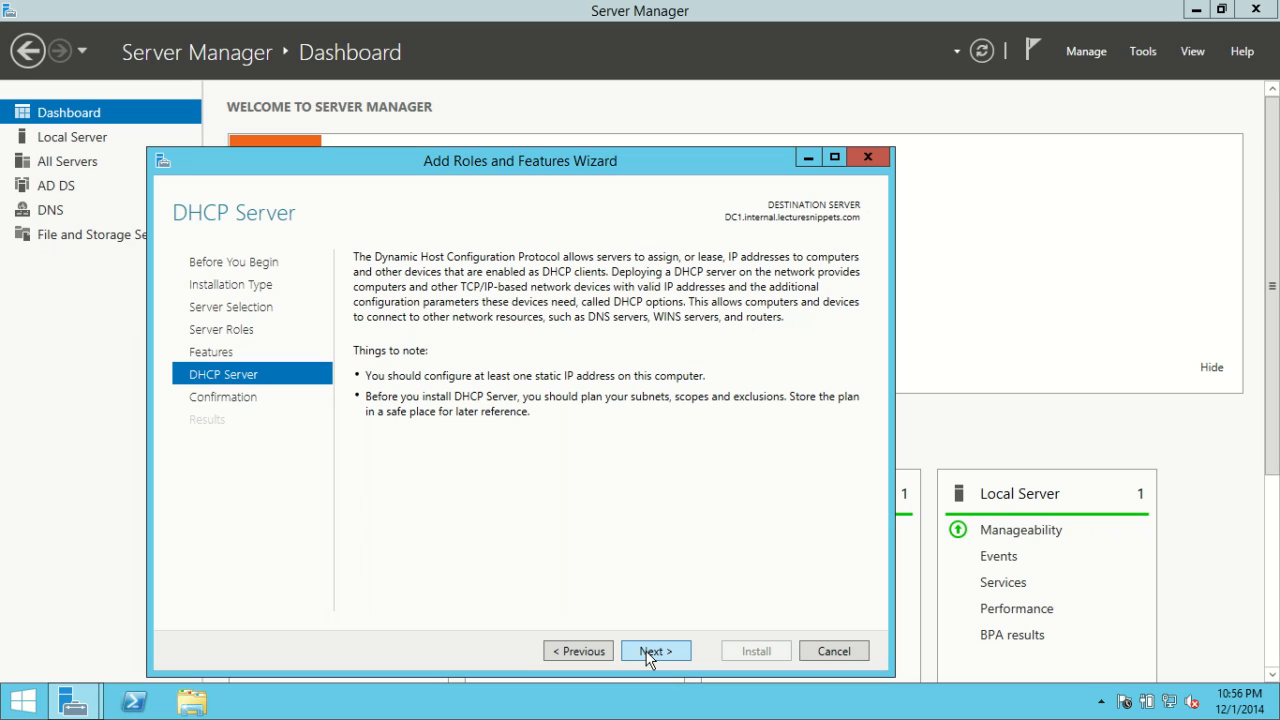
click(649, 653)
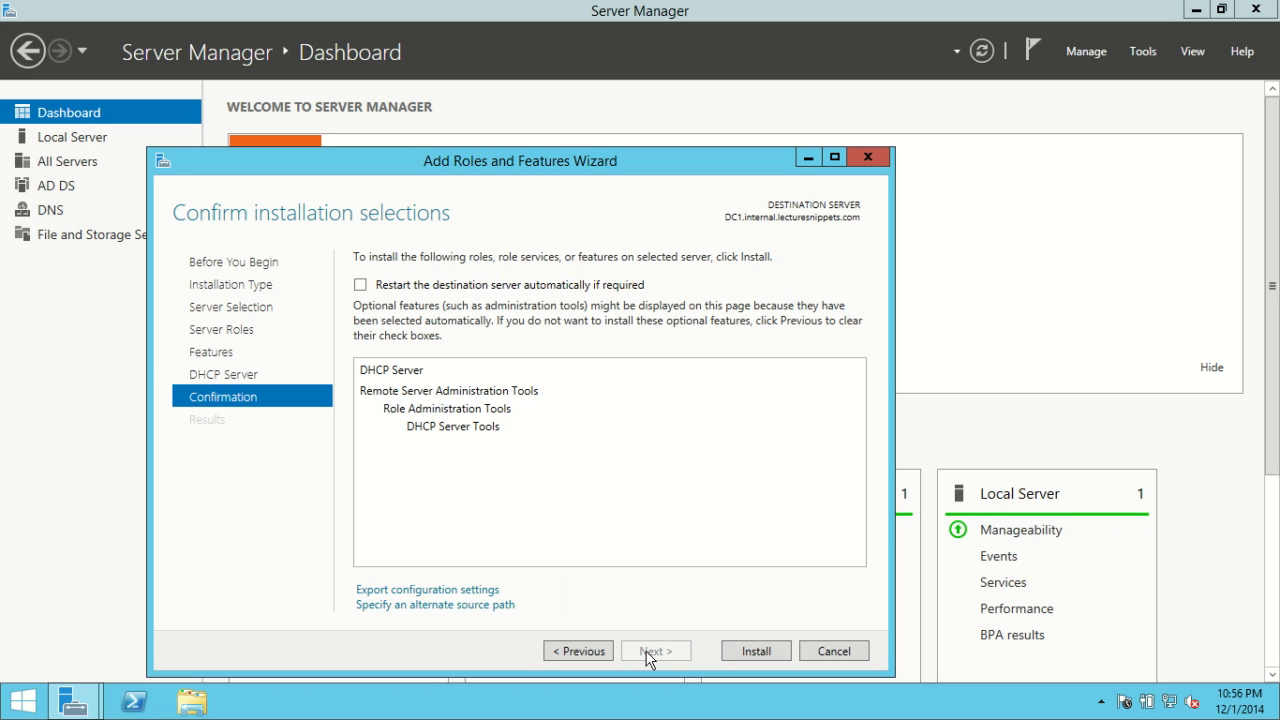
click(748, 653)
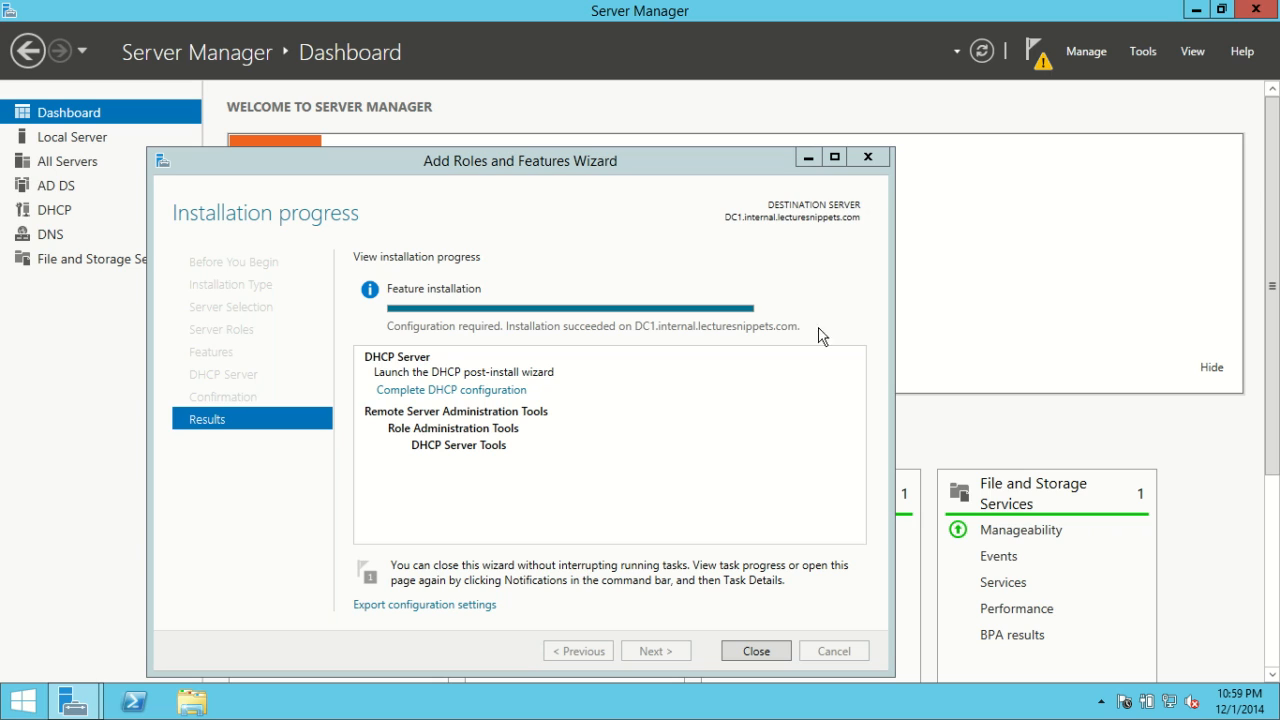
click(757, 651)
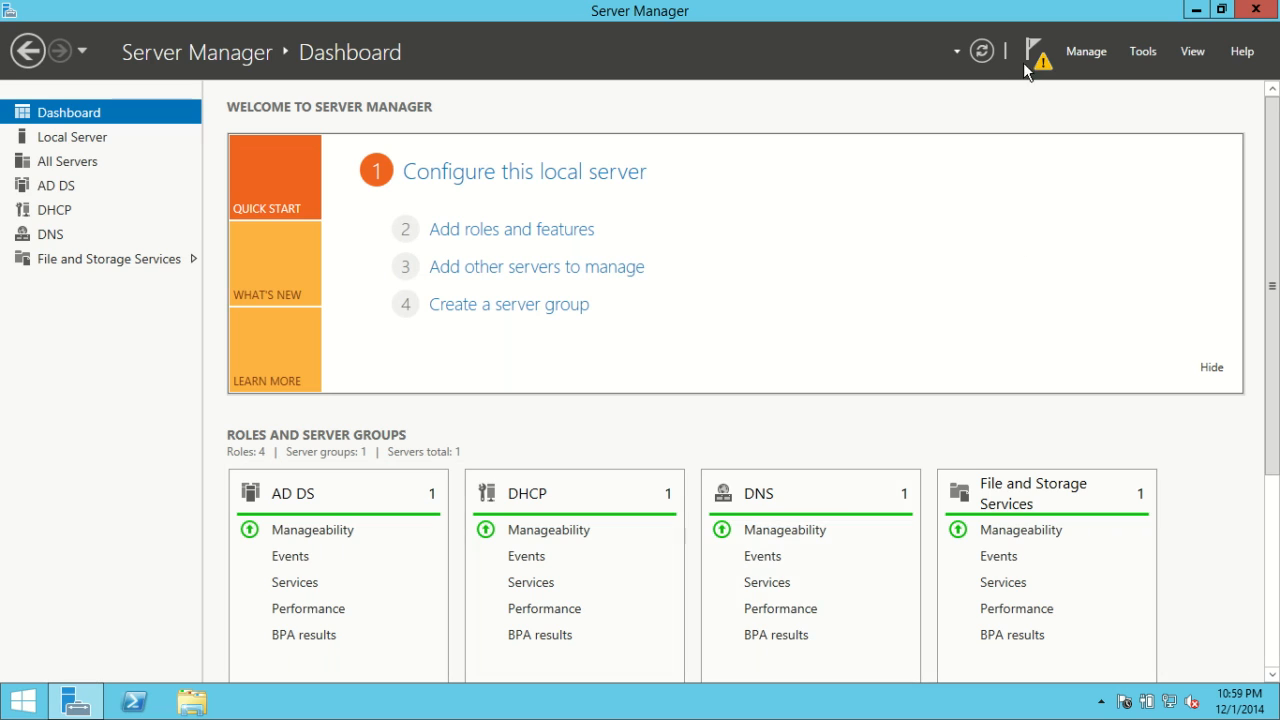
Complete the DHCP post-install configuration, authorizing the server in AD DS with the preselected administrator credentials
click(1037, 56)
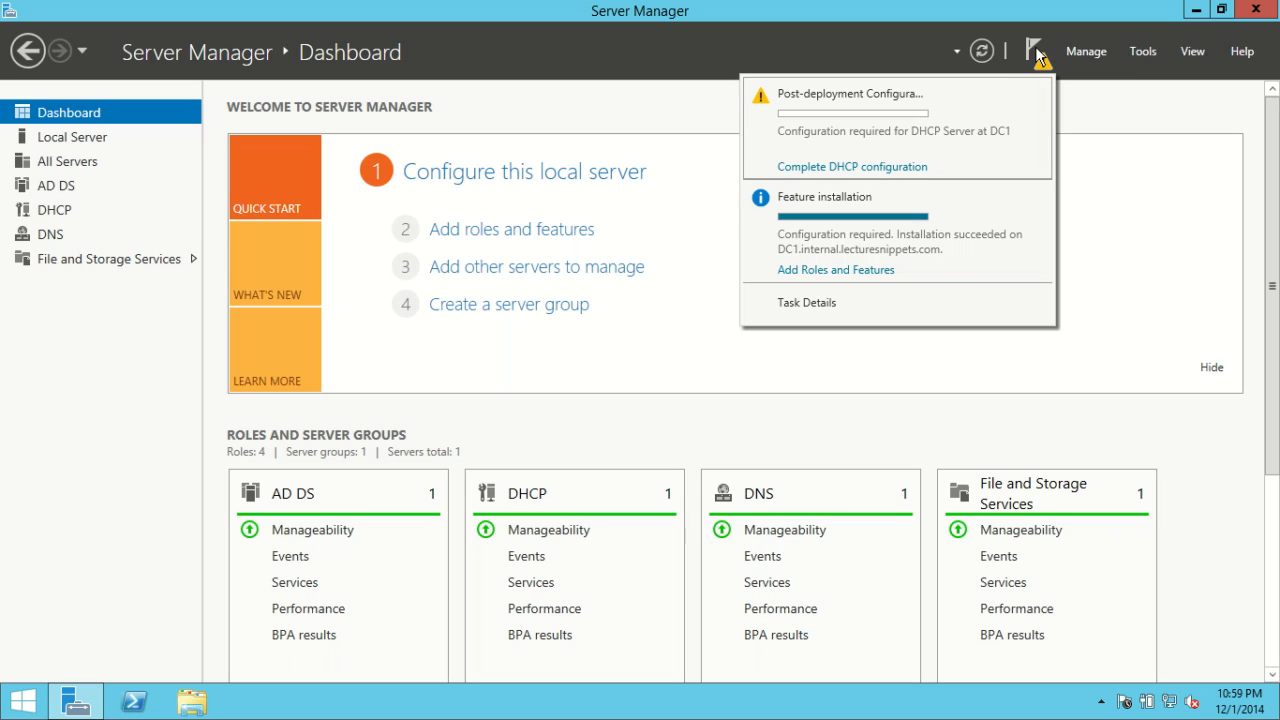
click(873, 170)
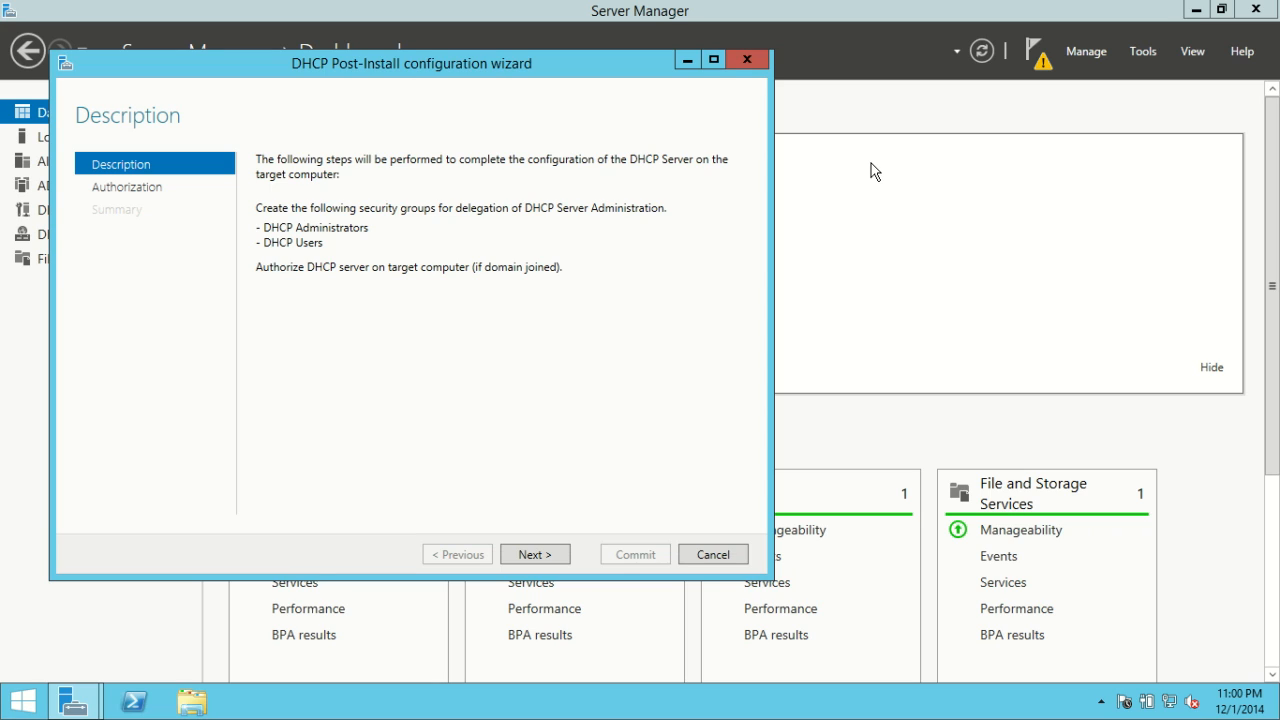
click(530, 558)
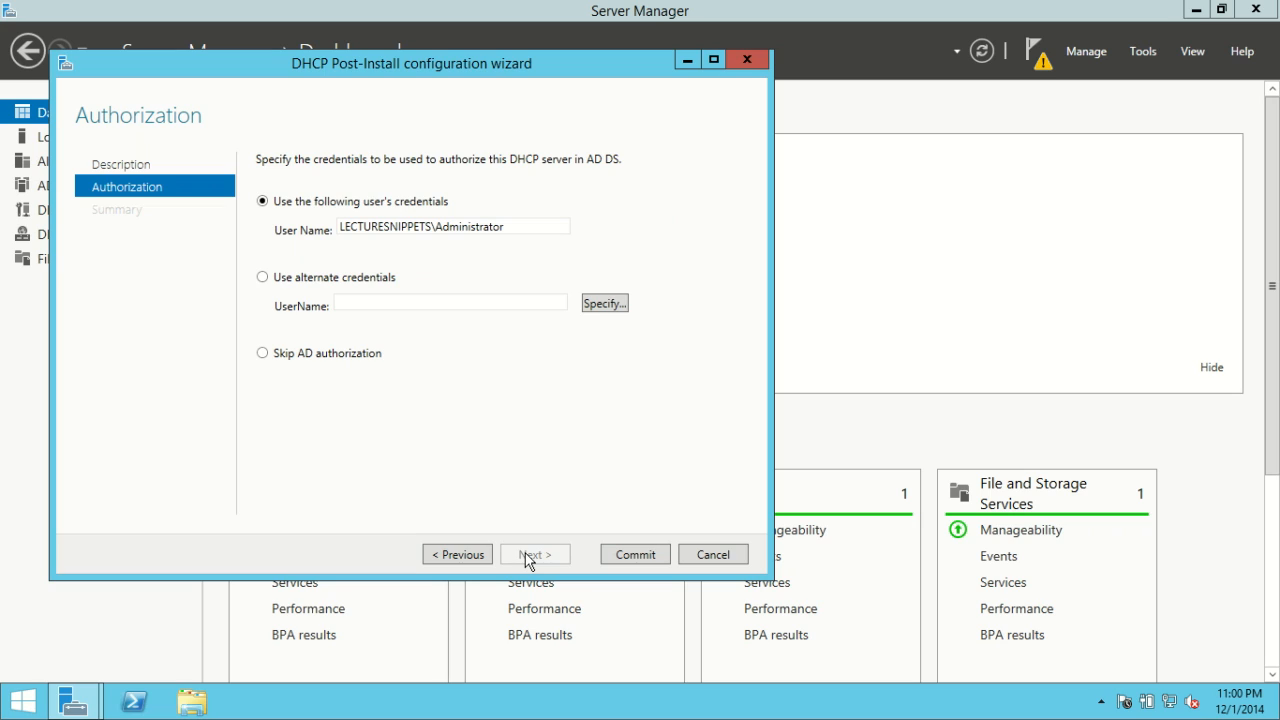
click(620, 561)
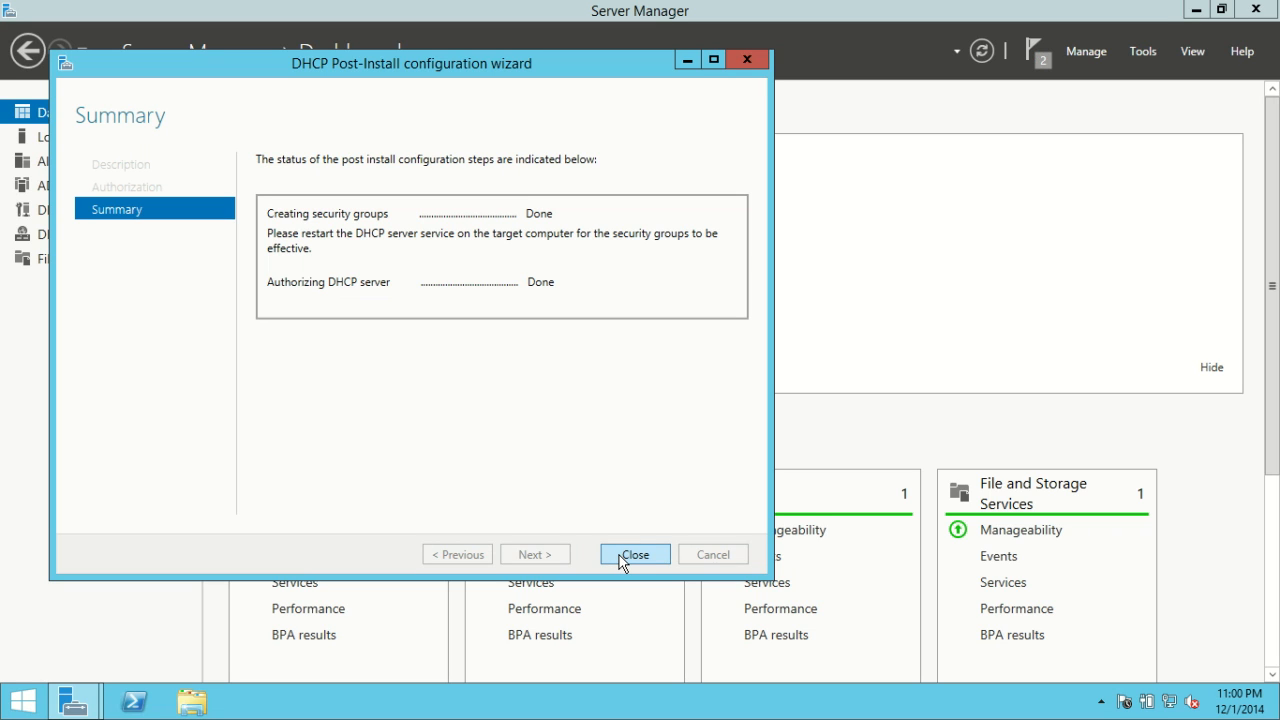
click(620, 561)
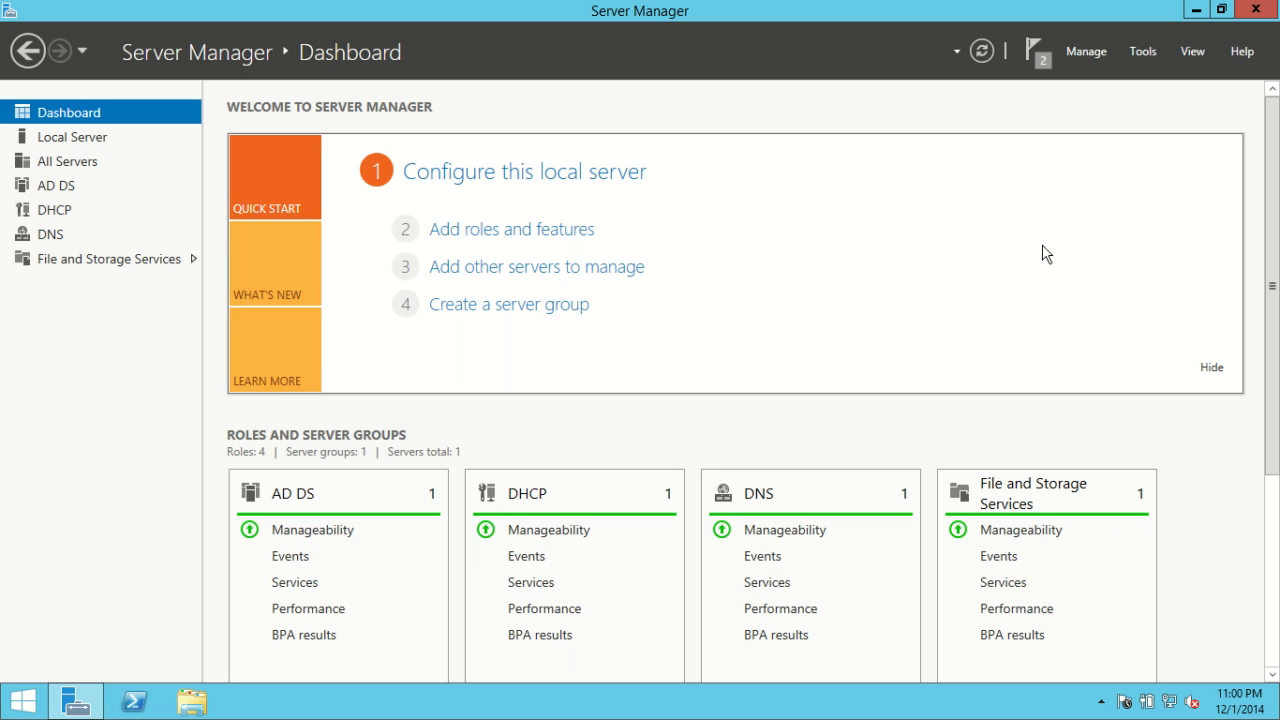
Open the DHCP management console, maximize it and widen the console tree to fit the full server name
click(1146, 55)
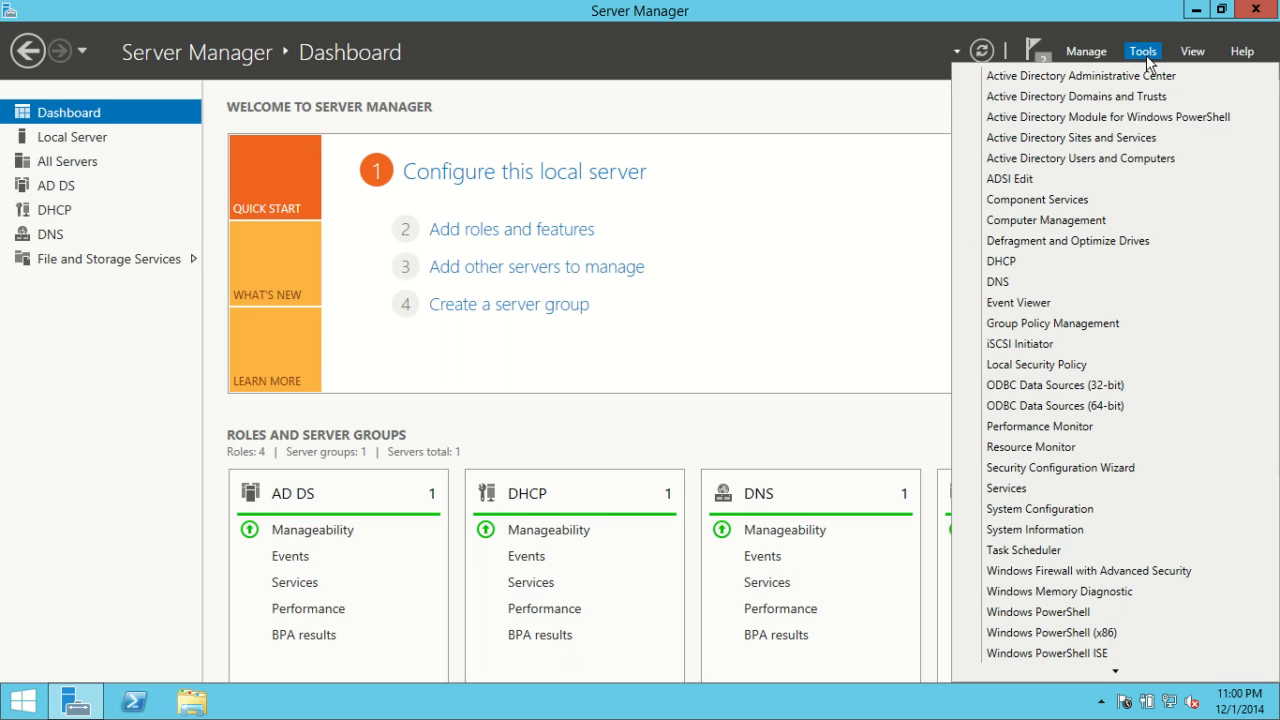
click(1001, 261)
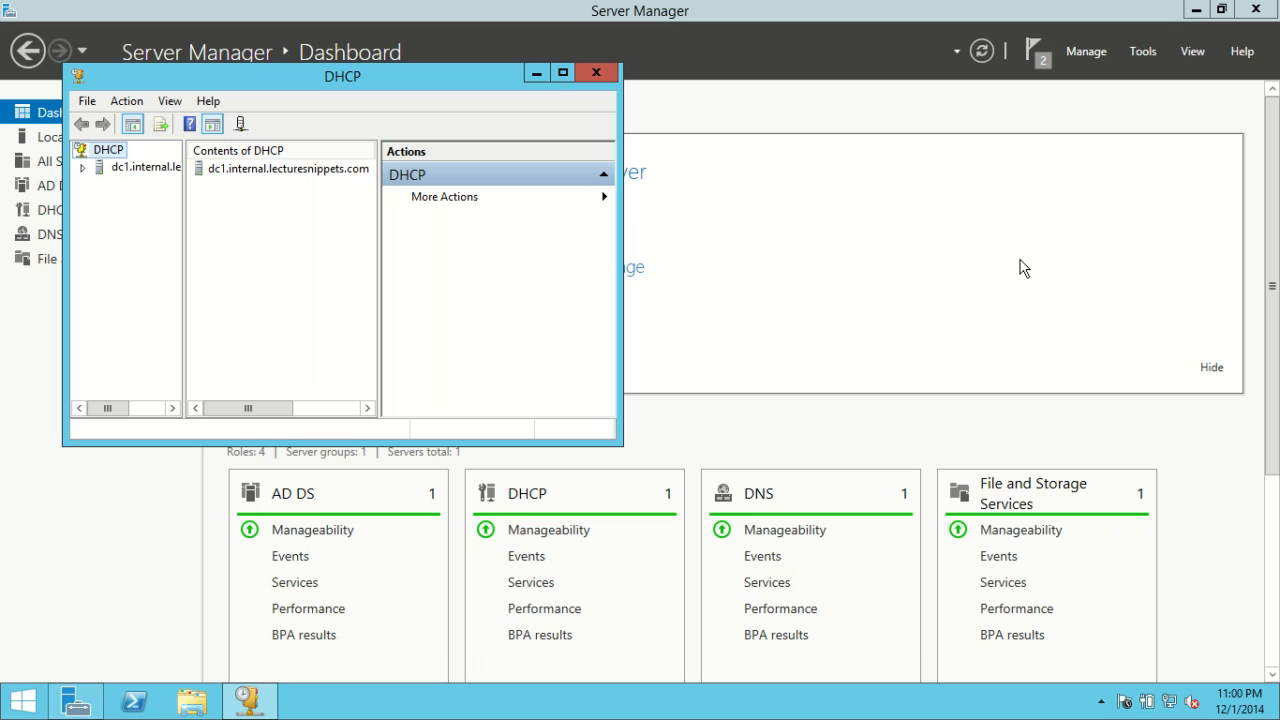
click(563, 74)
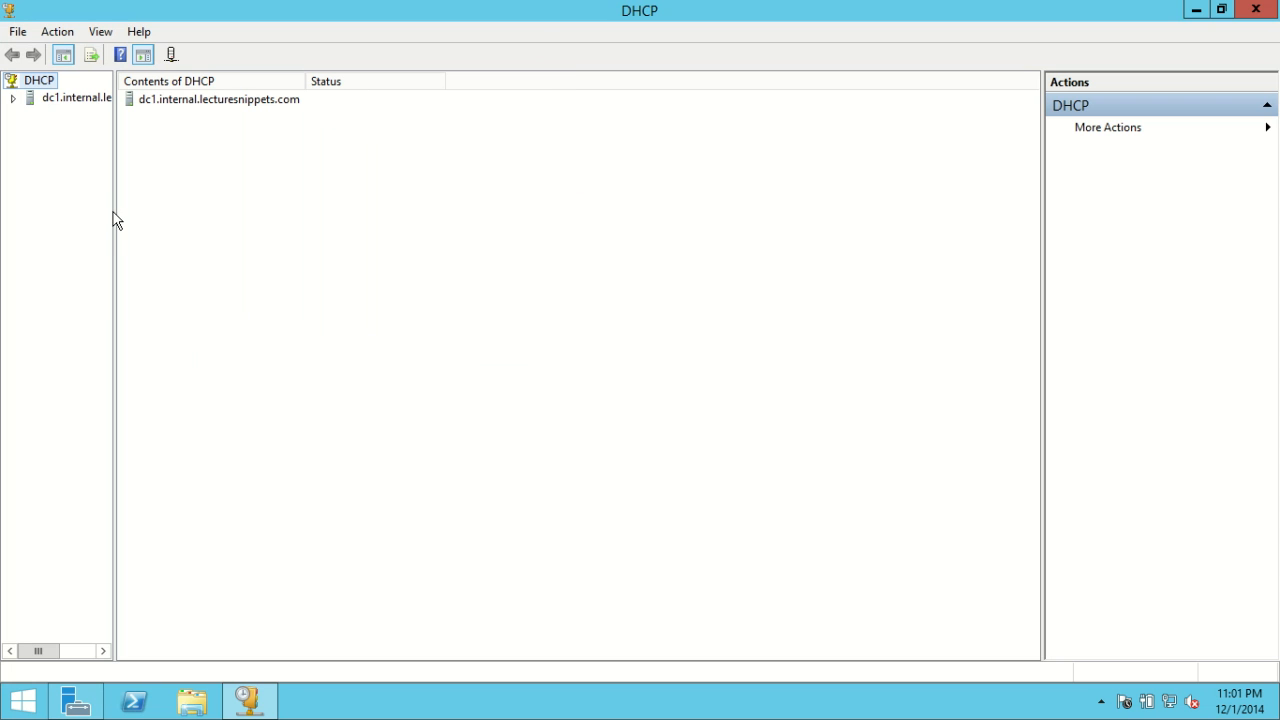
drag(114, 216, 310, 238)
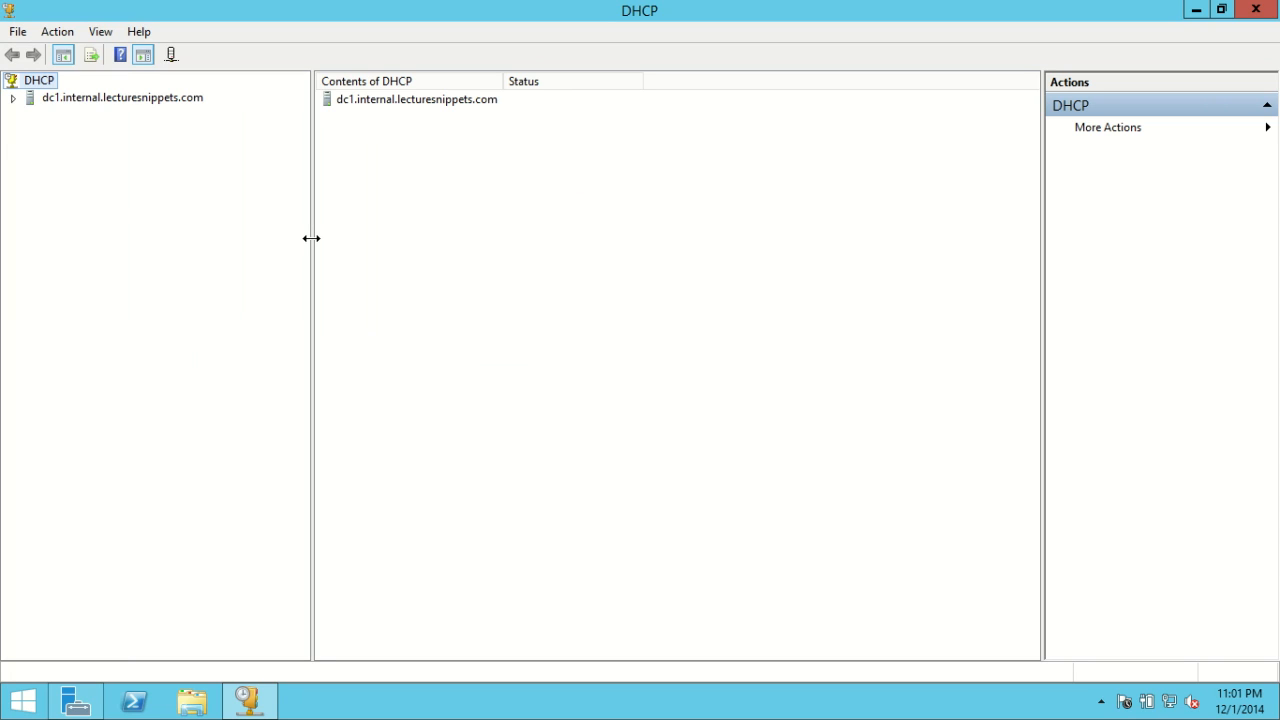
Start a new scope under the server's IPv4 node and name it Internal LAN
click(12, 100)
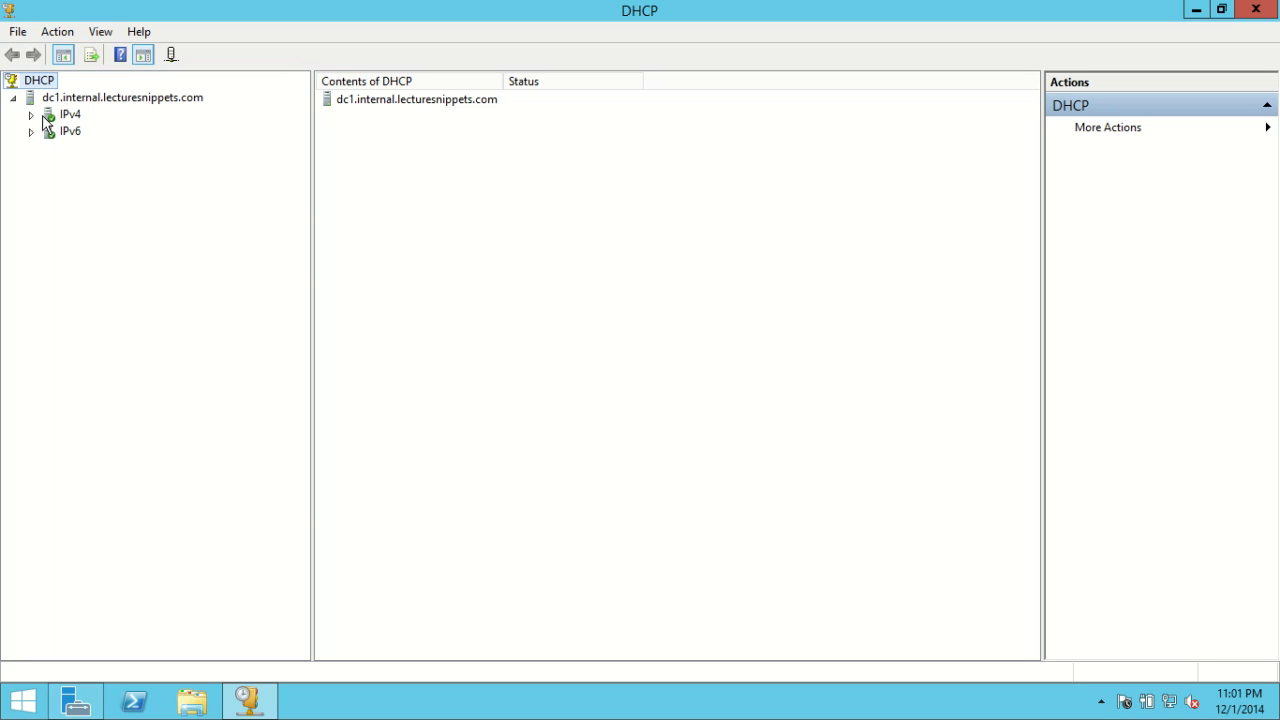
right_click(48, 120)
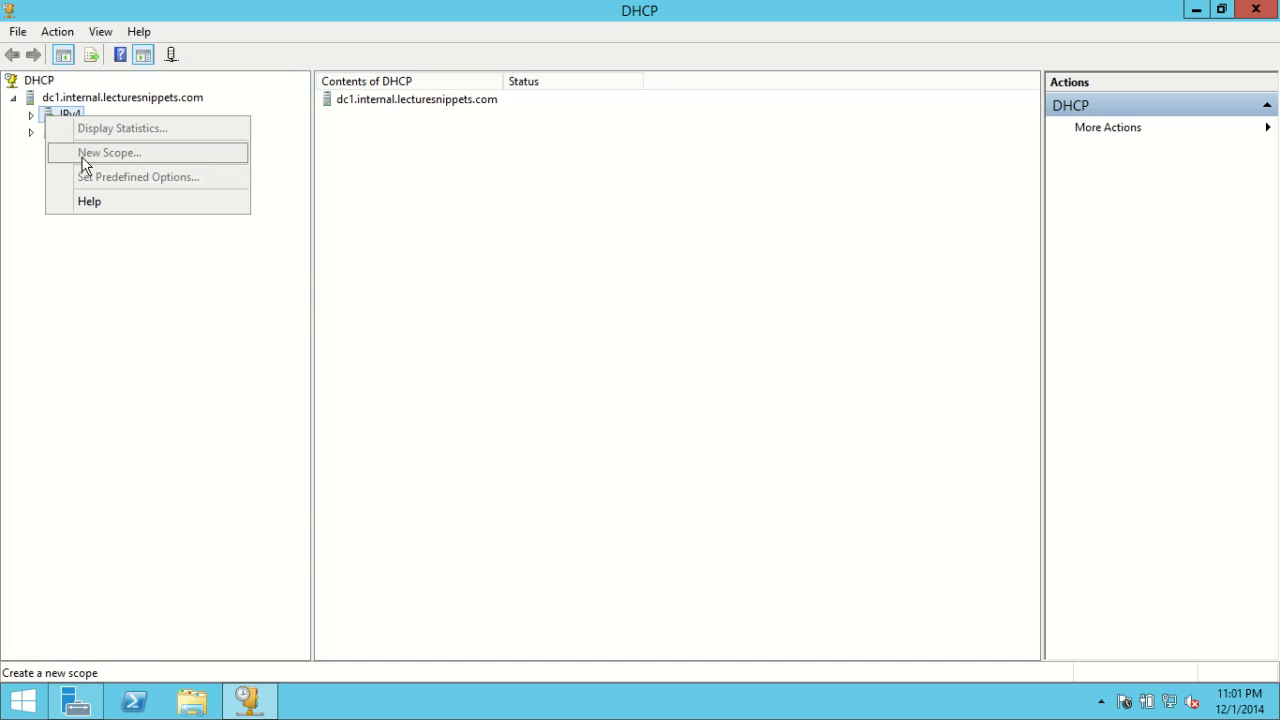
click(30, 116)
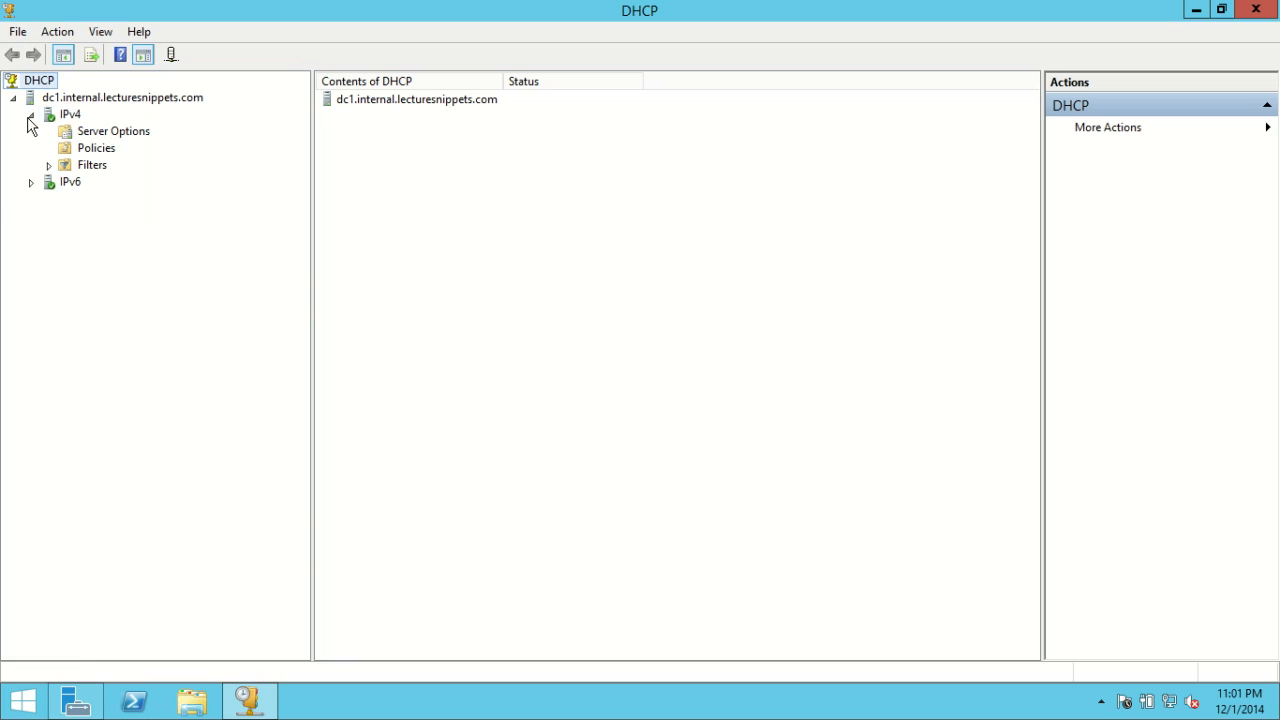
click(48, 120)
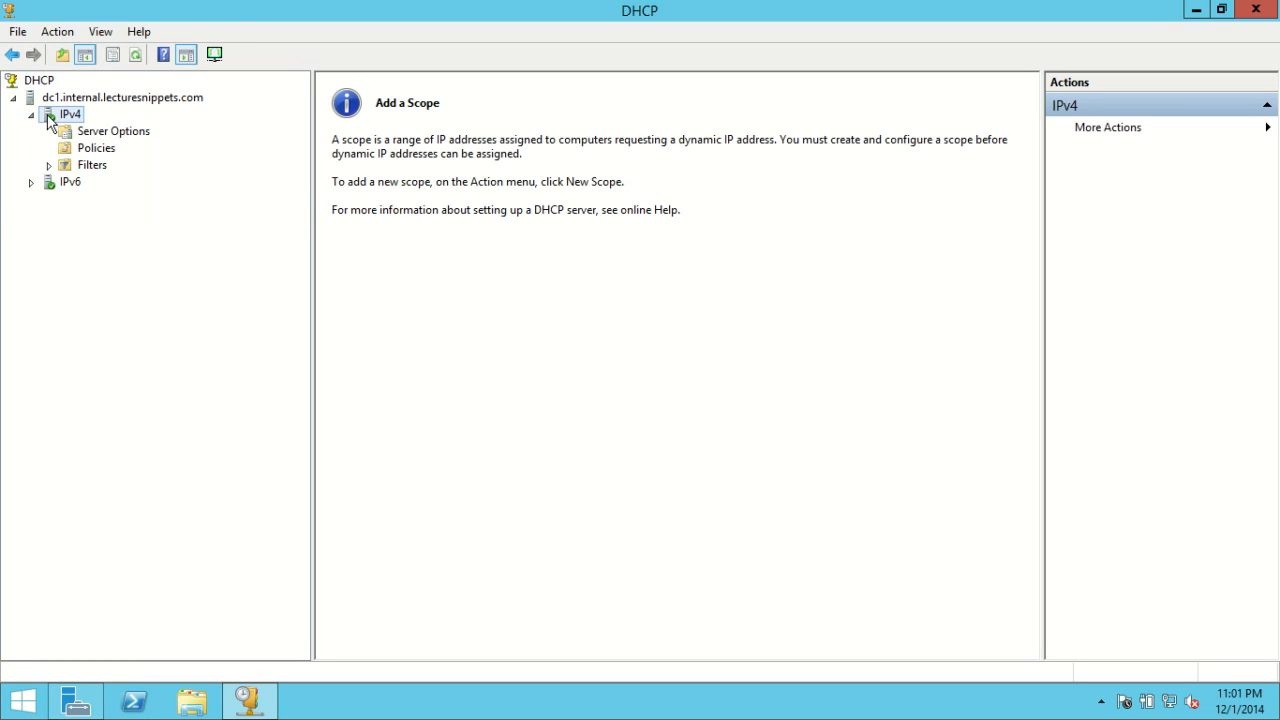
right_click(49, 120)
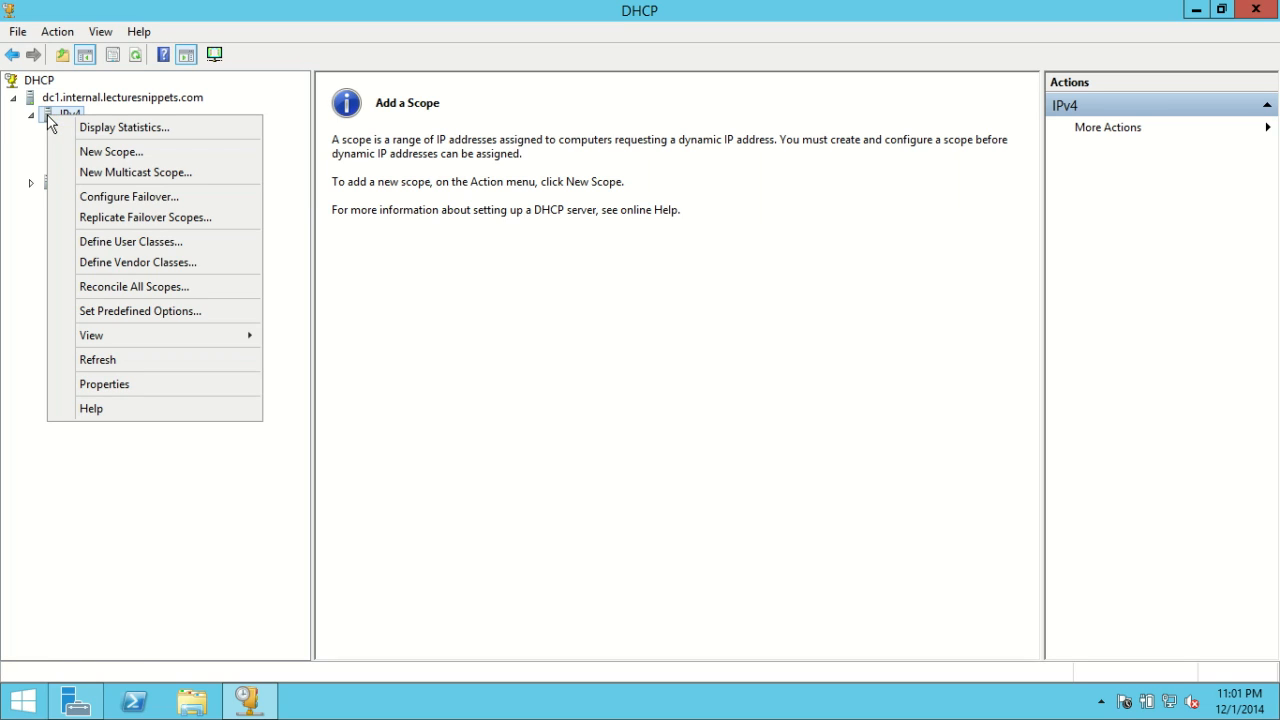
click(94, 158)
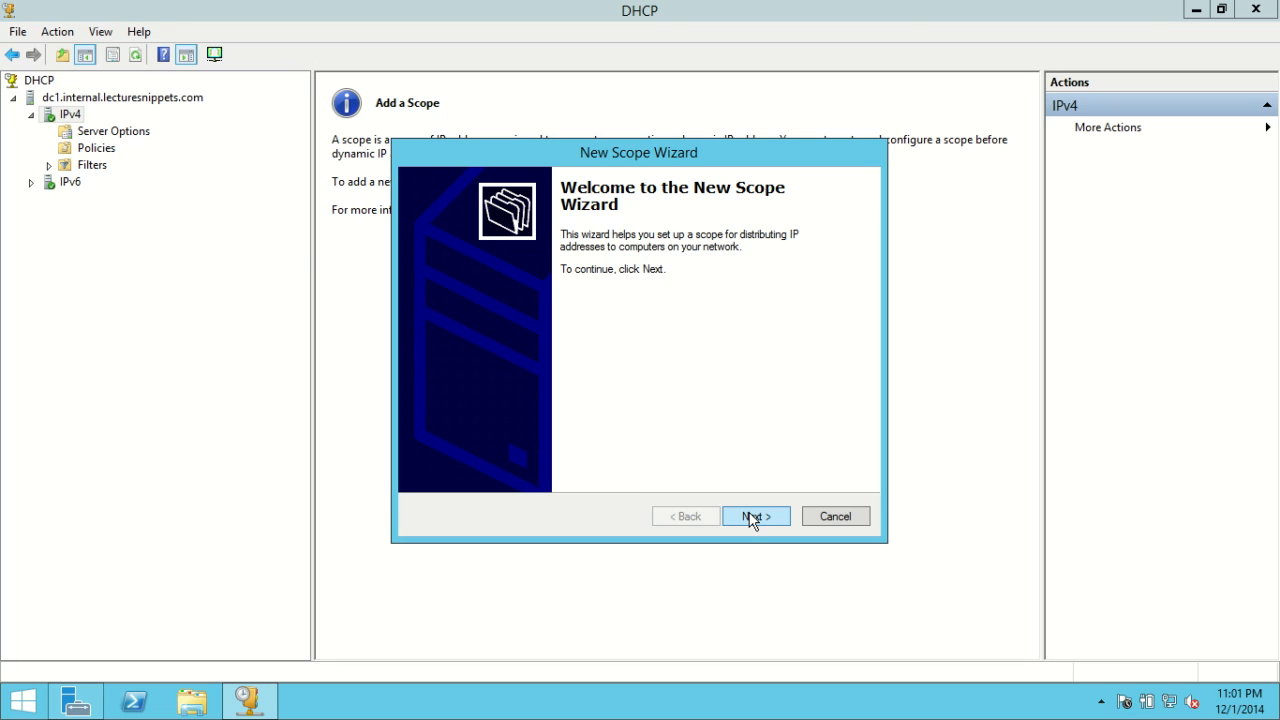
click(752, 518)
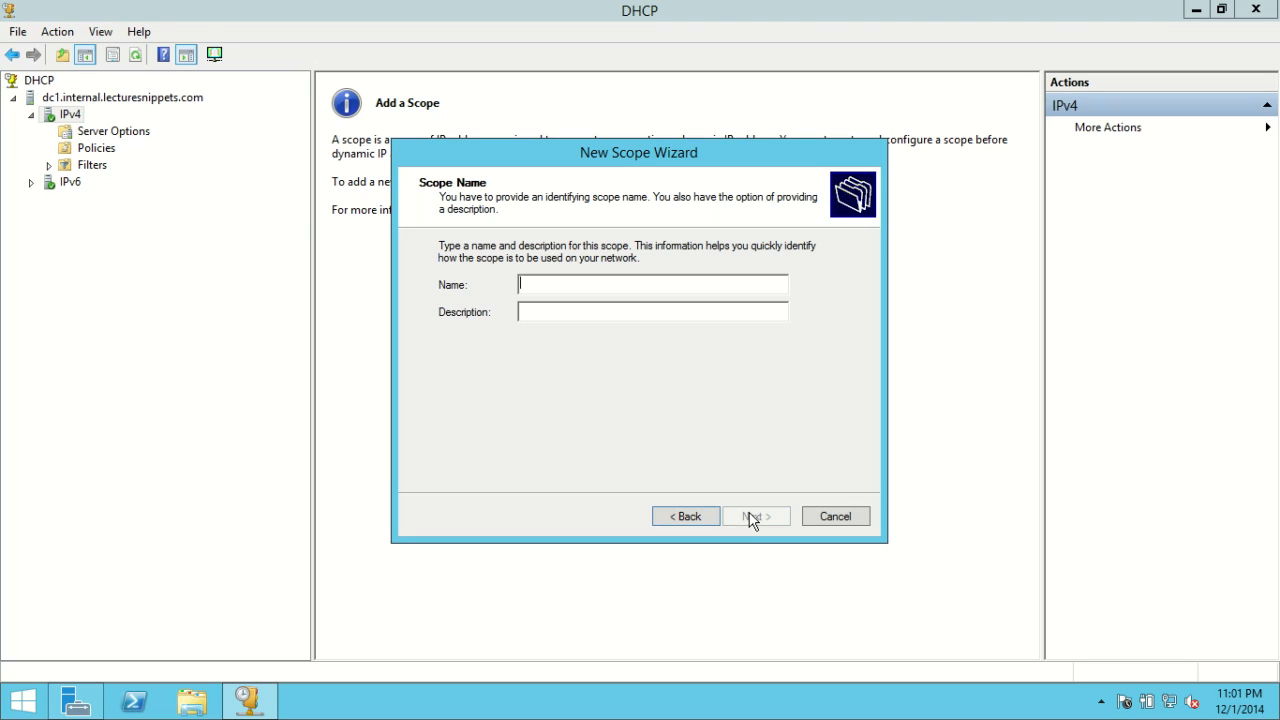
text(Internal LAN)
click(752, 518)
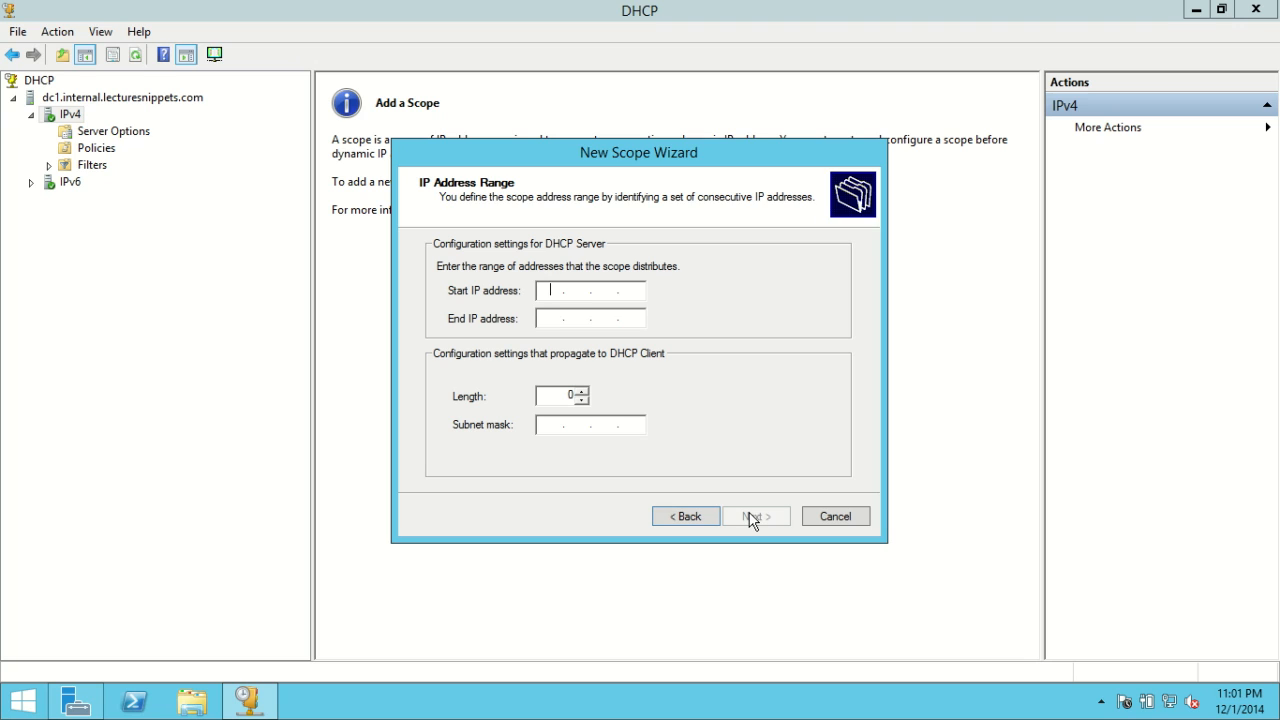
Switch to a Command Prompt and run ipconfig to check the server's IP address, subnet mask and gateway
click(29, 706)
text(cmd)
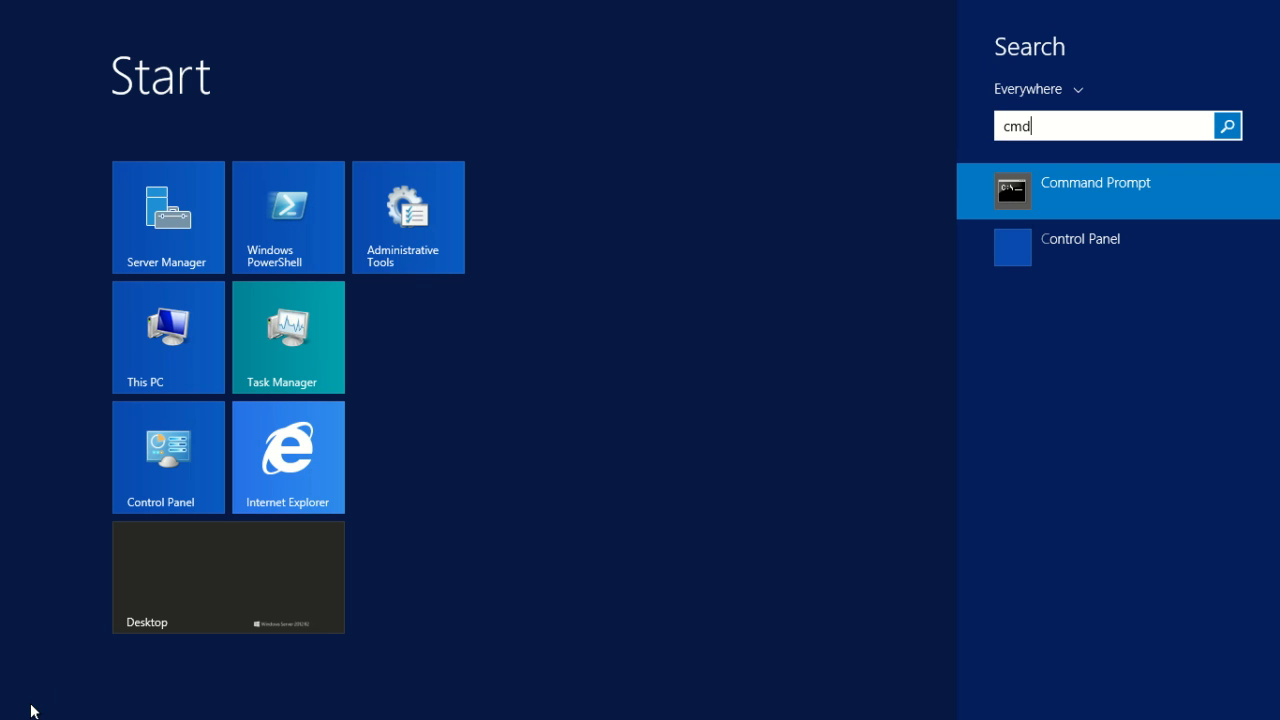
click(31, 711)
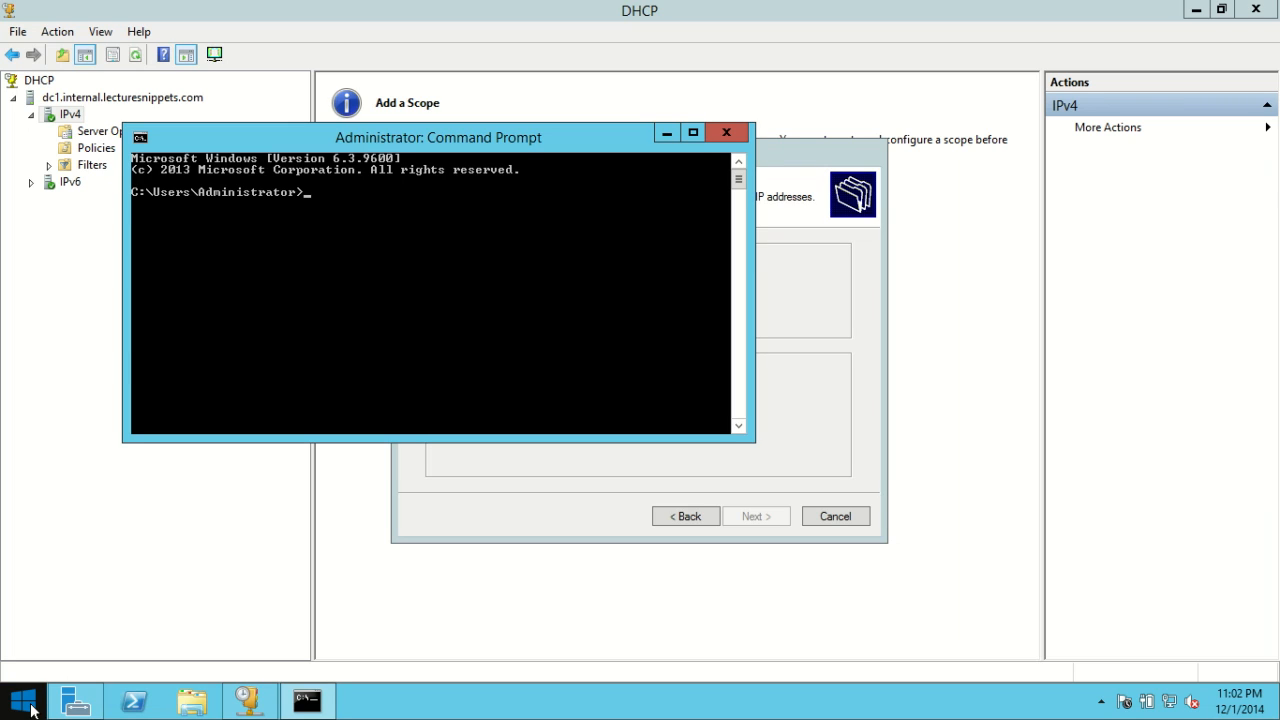
text(ipconfig)
key(Return)
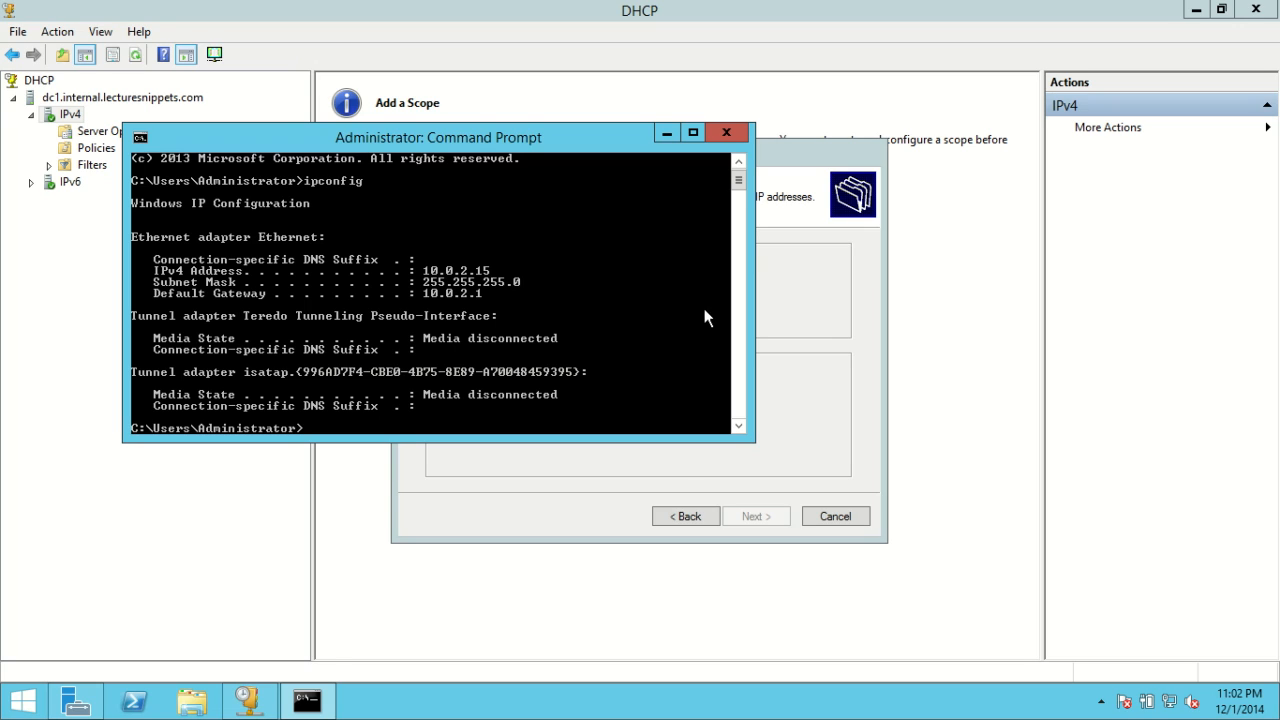
Back in the New Scope Wizard, set the address range to 10.0.2.100 through 10.0.2.200, adjust the subnet mask length and accept the page
click(812, 294)
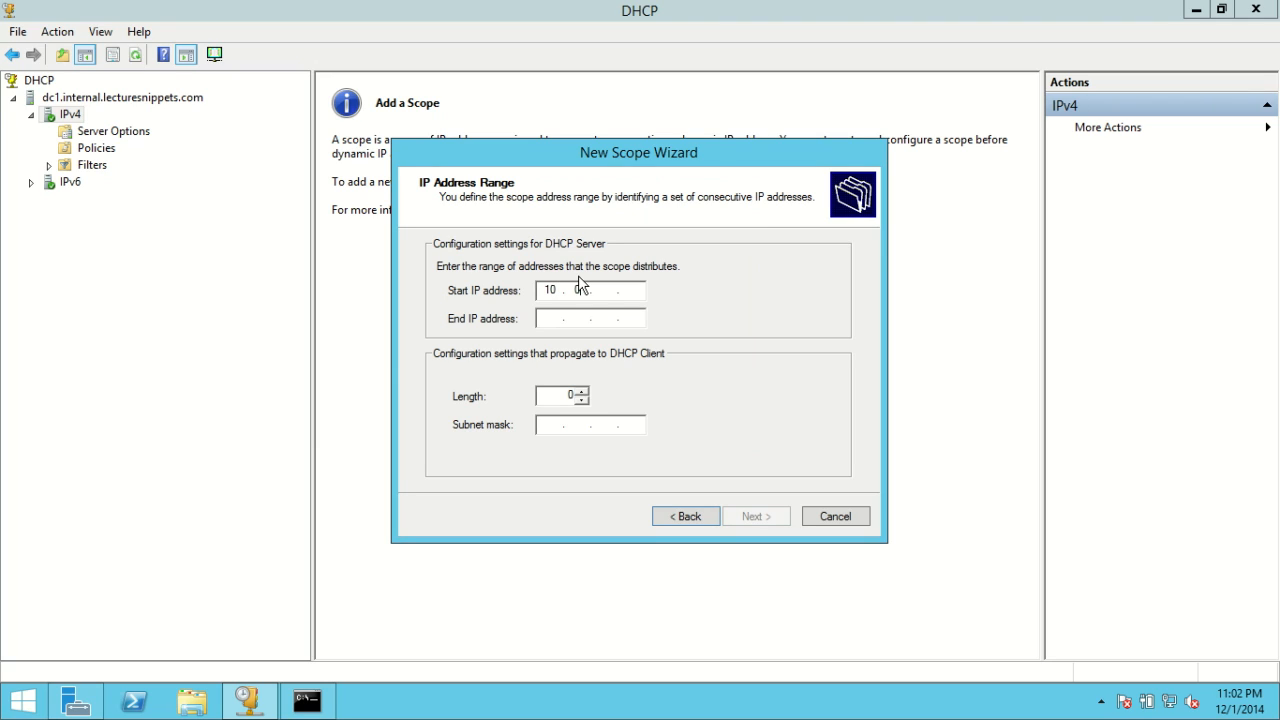
text(.100)
key(Tab)
text(10.0.2)
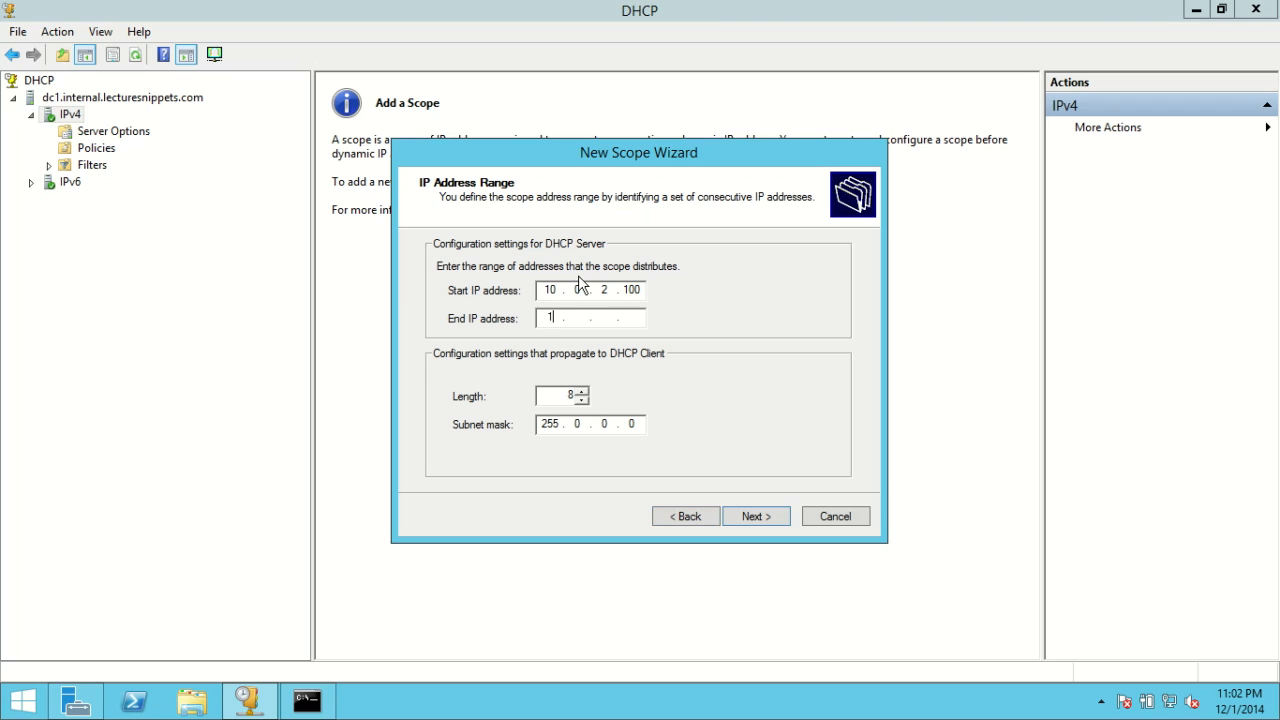
text(.200)
key(Tab)
key(Tab)
drag(586, 394, 586, 394)
click(741, 516)
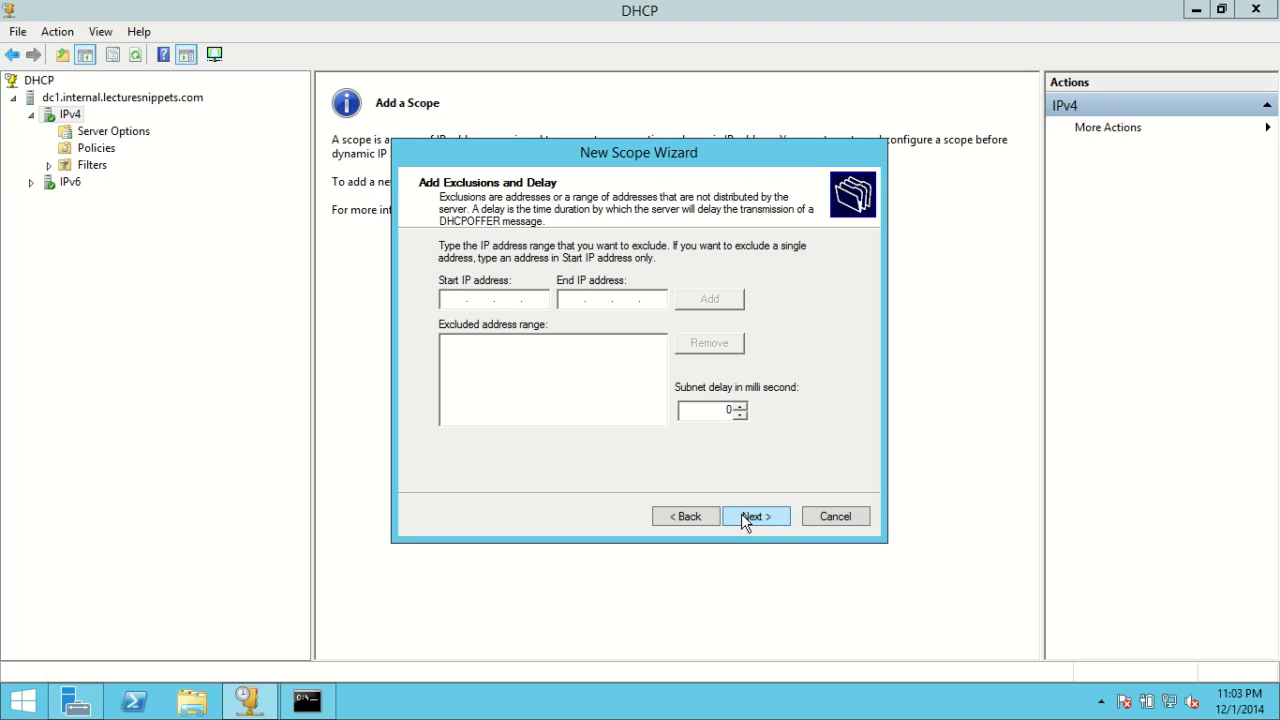
Continue without exclusions and with the default lease duration, opting to configure the scope's DHCP options now
click(744, 518)
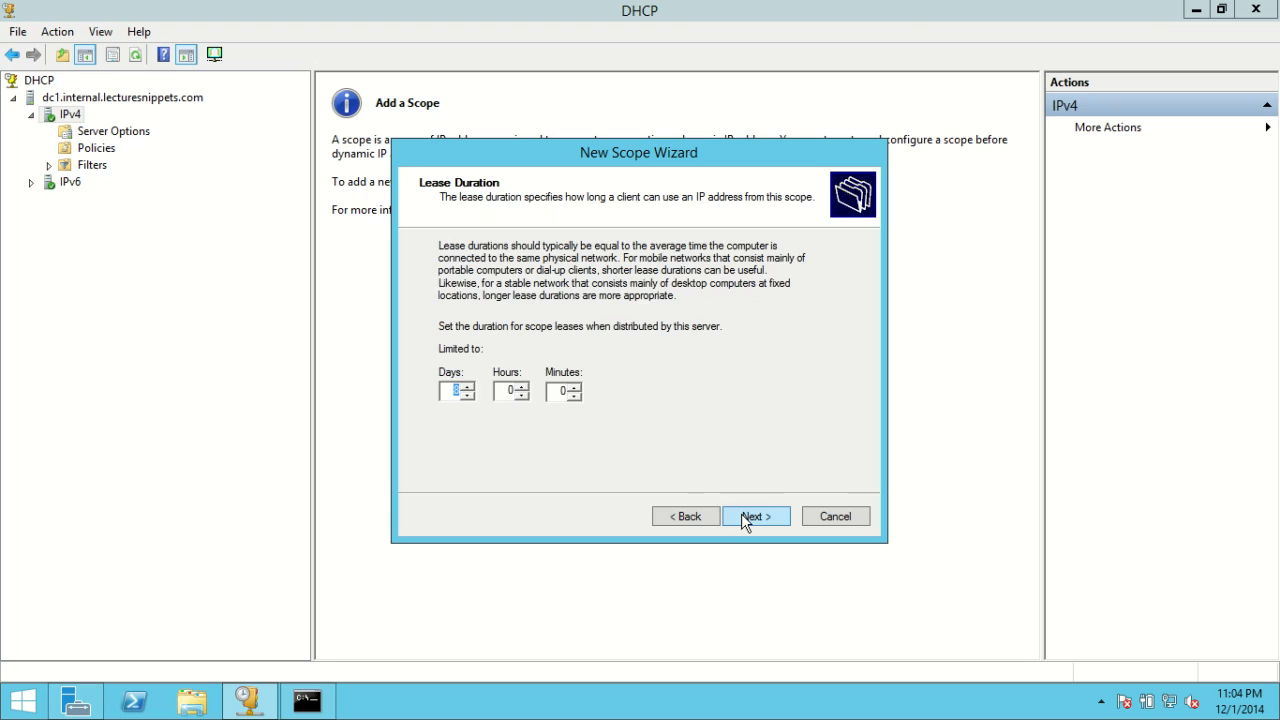
click(741, 513)
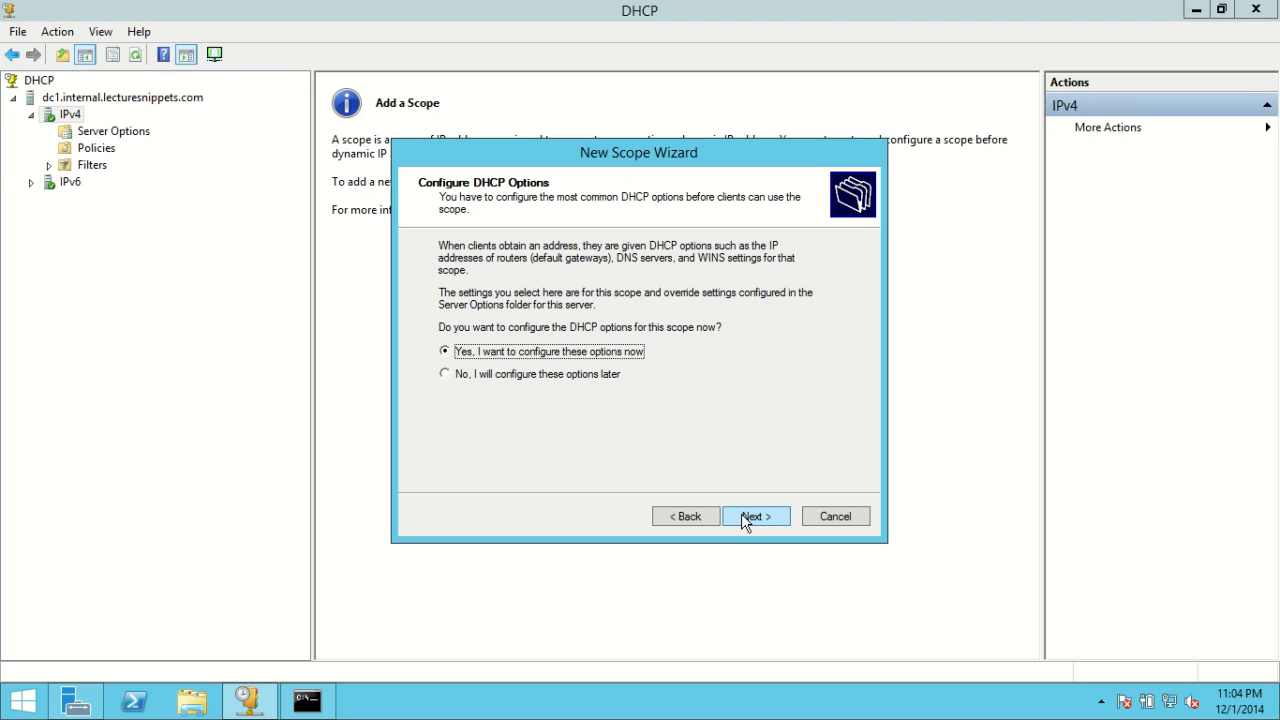
click(741, 516)
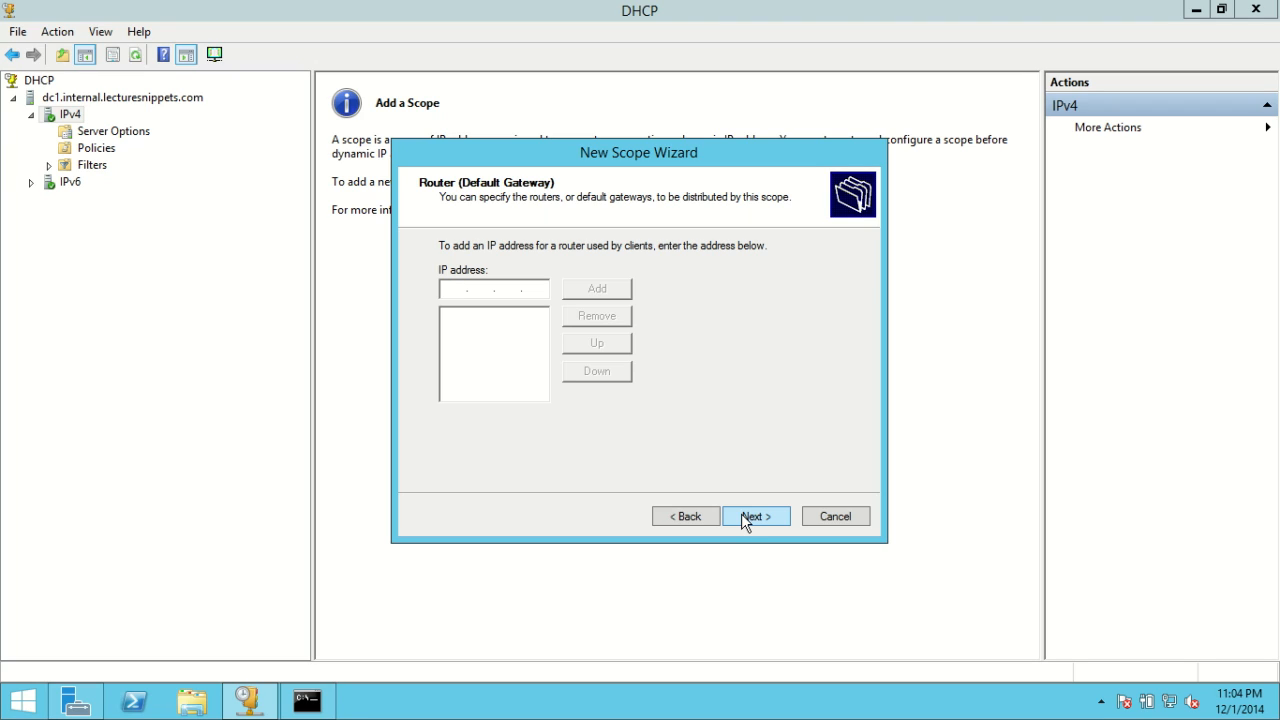
Add 10.0.2.1 as the scope's router (default gateway) and accept the page
text(10.0.2.1)
click(605, 292)
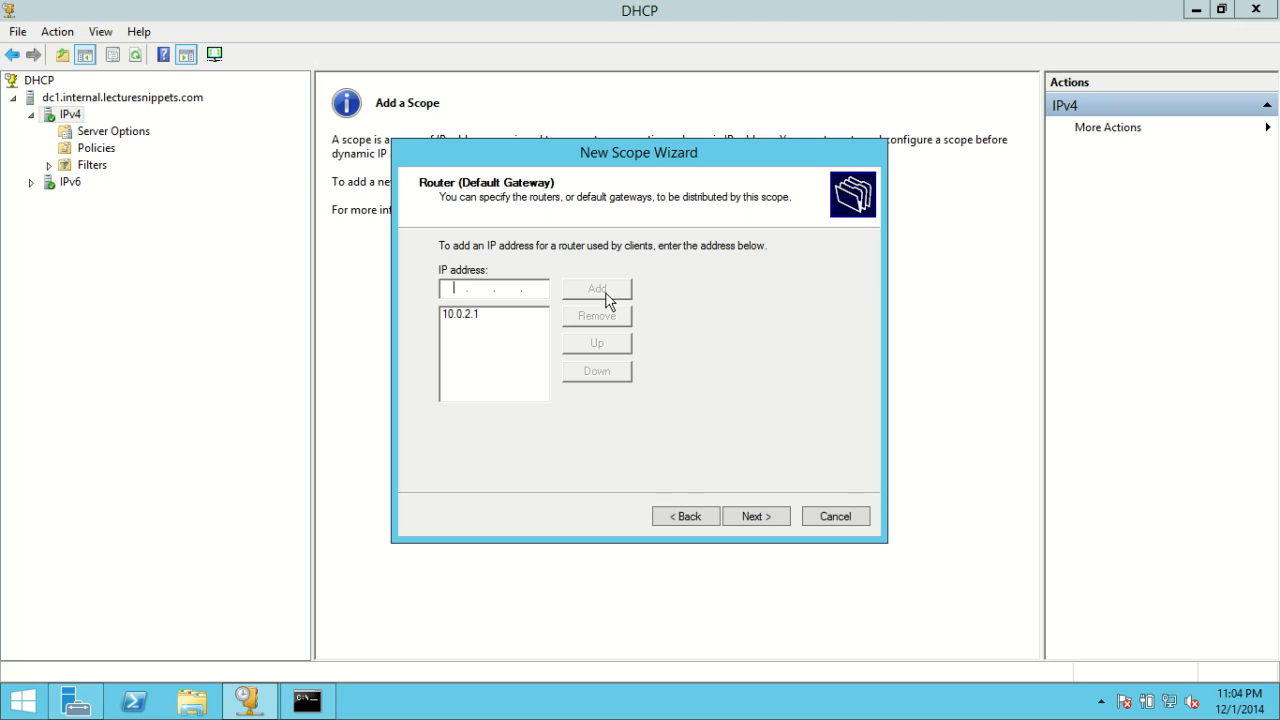
click(755, 516)
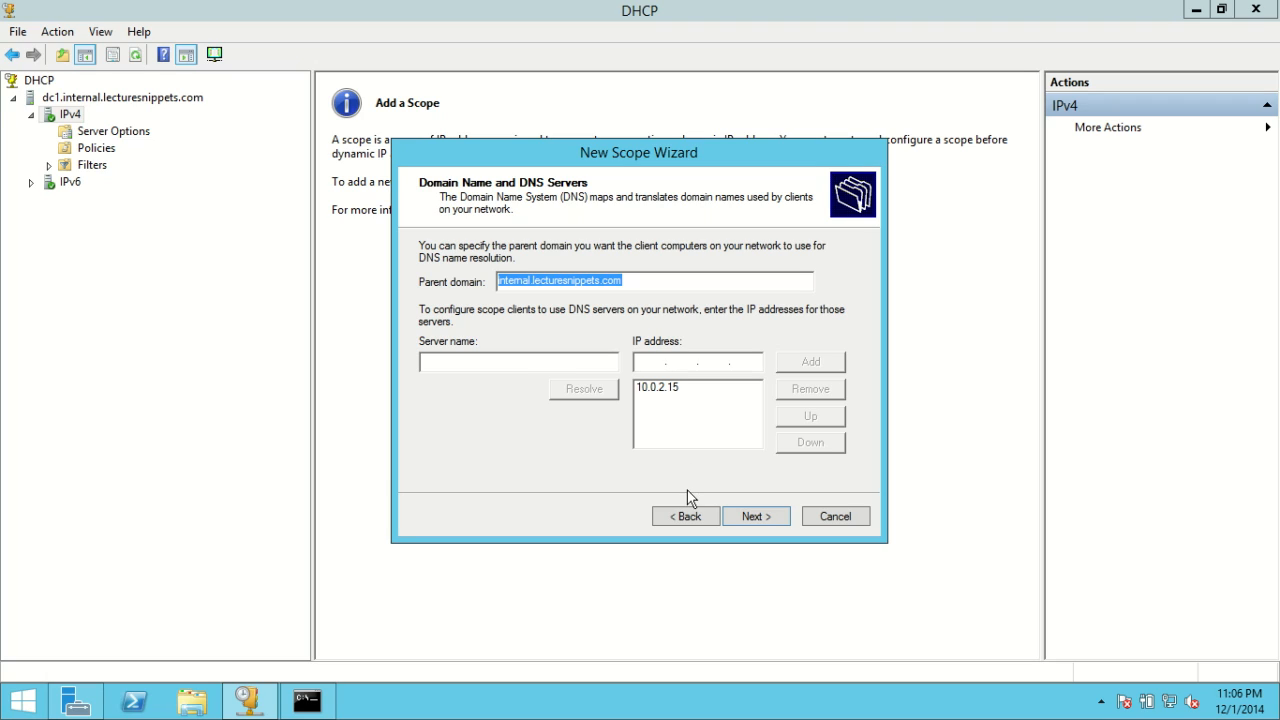
Keep the prefilled domain and DNS server, leave WINS empty, and finish the wizard with the scope activated now
click(740, 518)
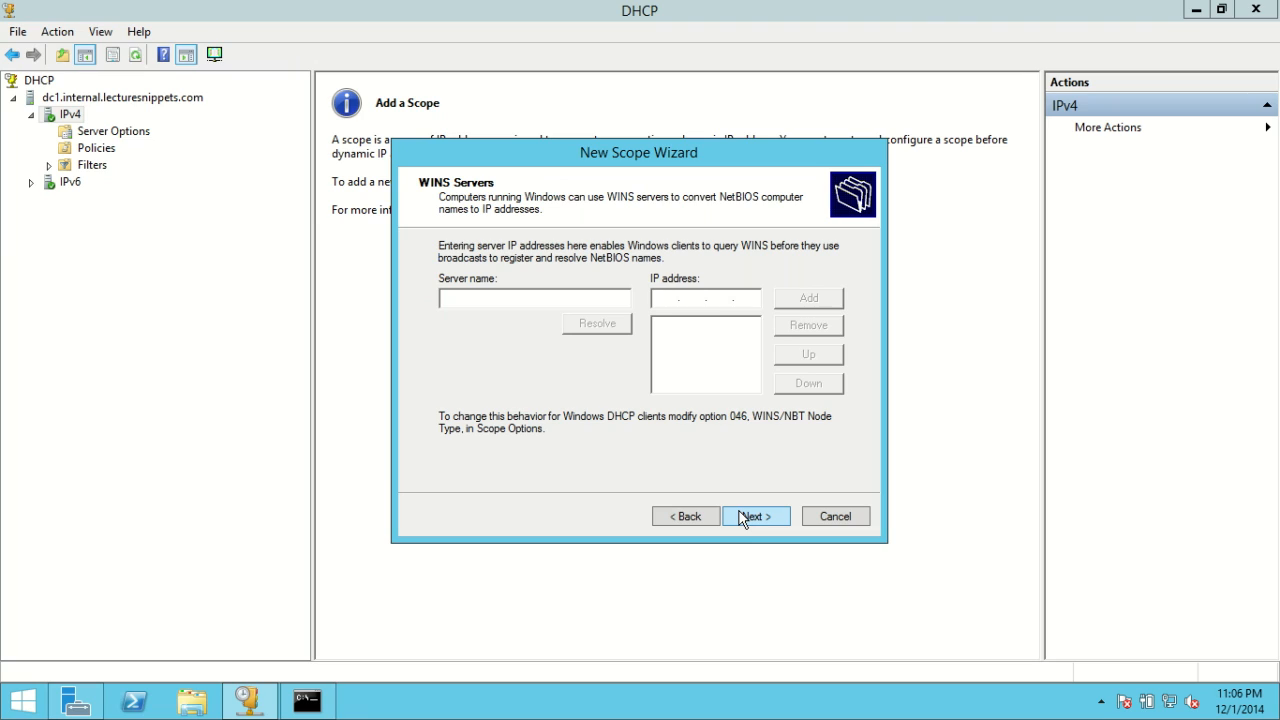
click(742, 518)
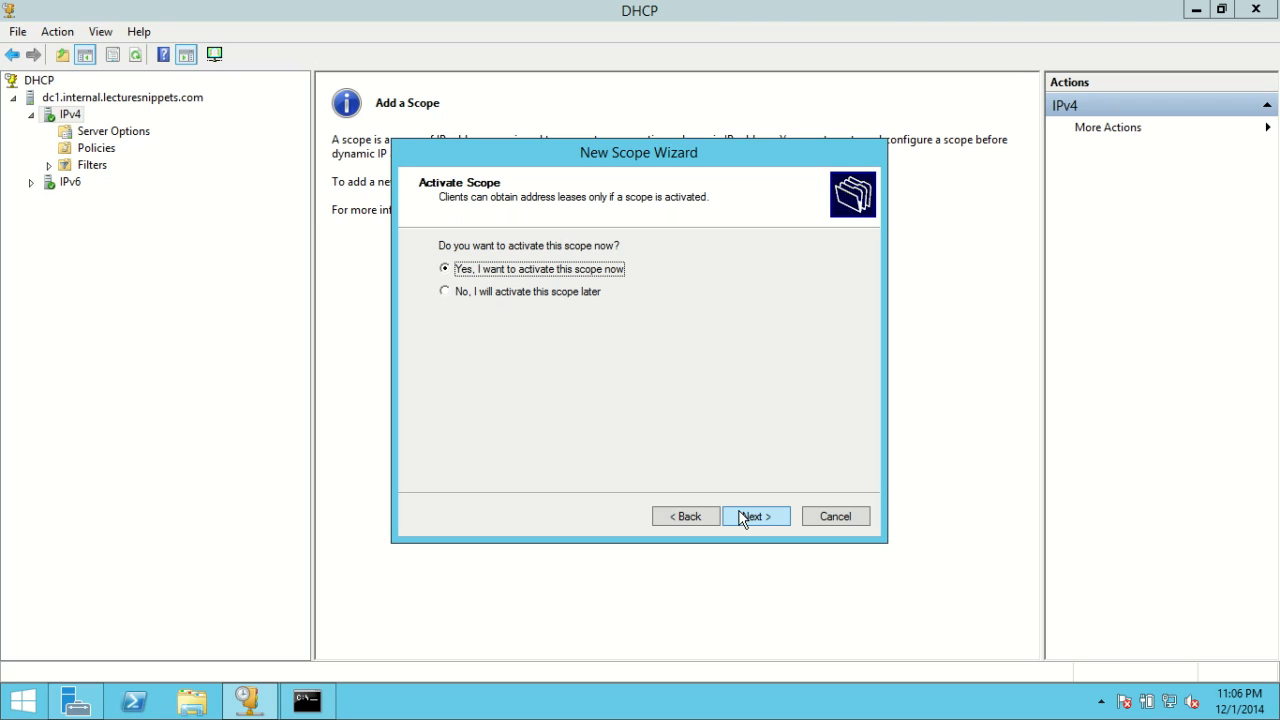
click(743, 518)
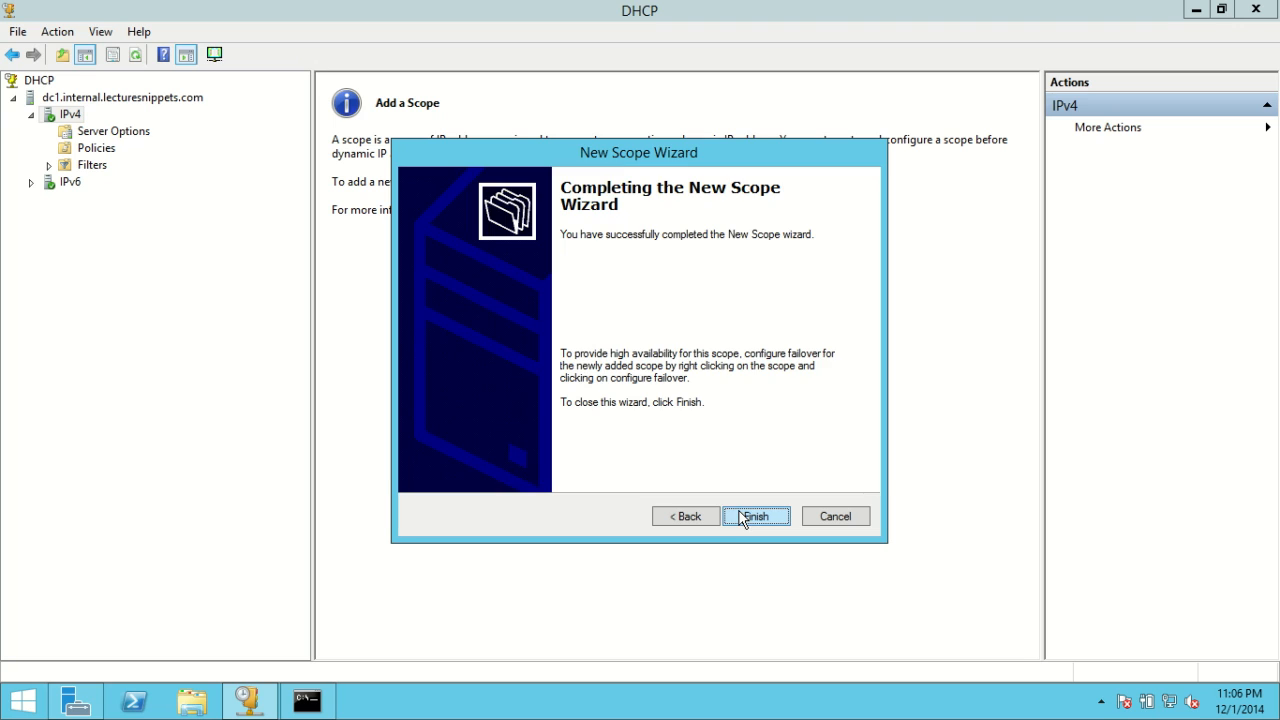
click(742, 518)
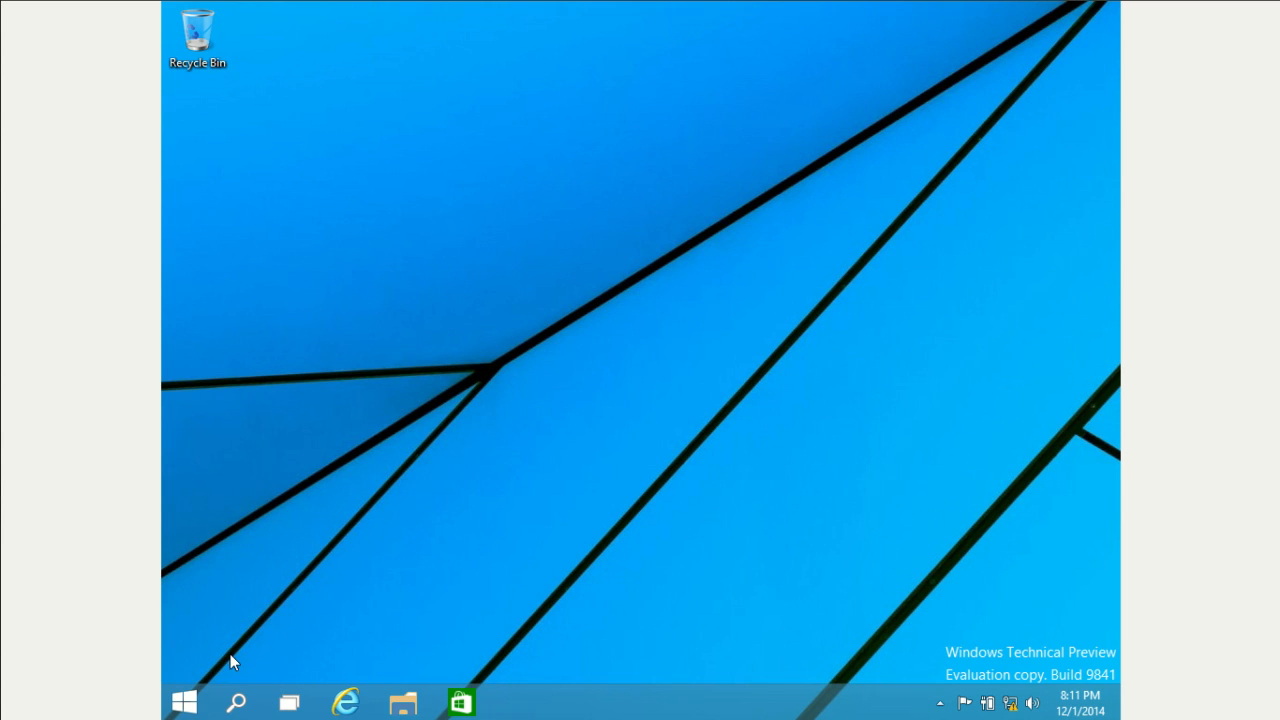
Switch to the Windows Technical Preview client, open a Command Prompt and release its IP address with ipconfig /release
click(205, 700)
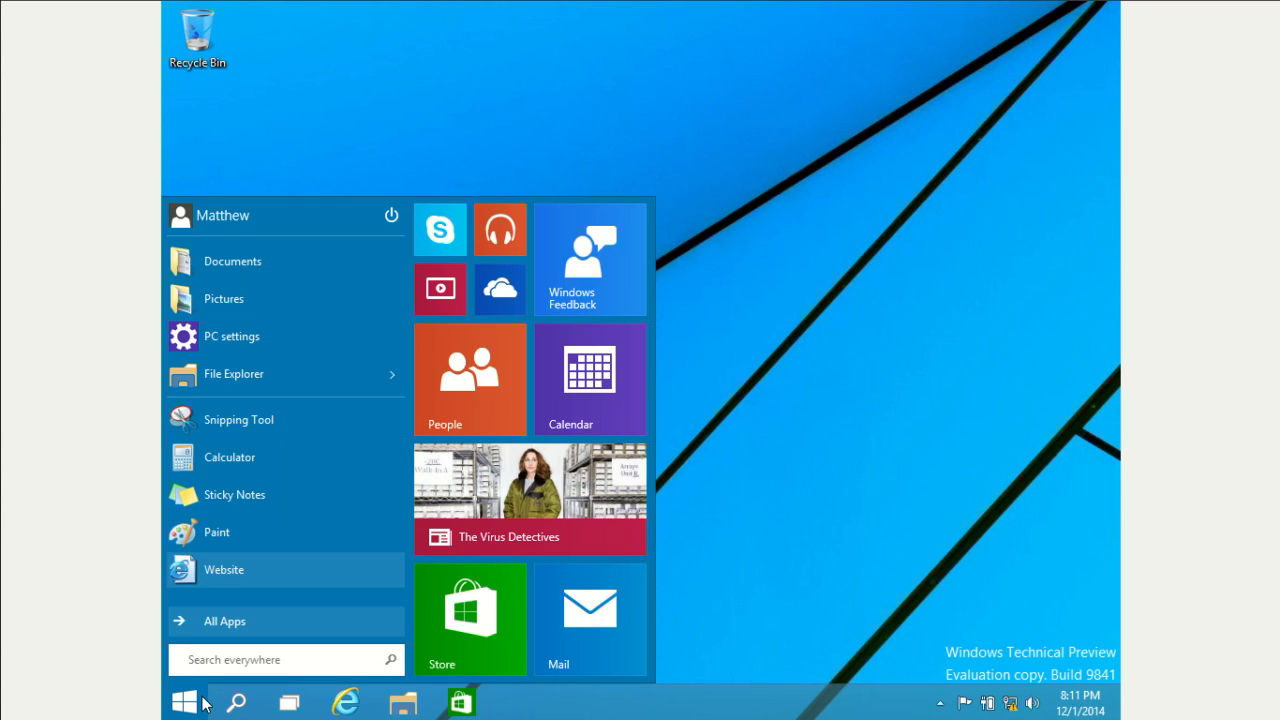
text(cmd)
key(Return)
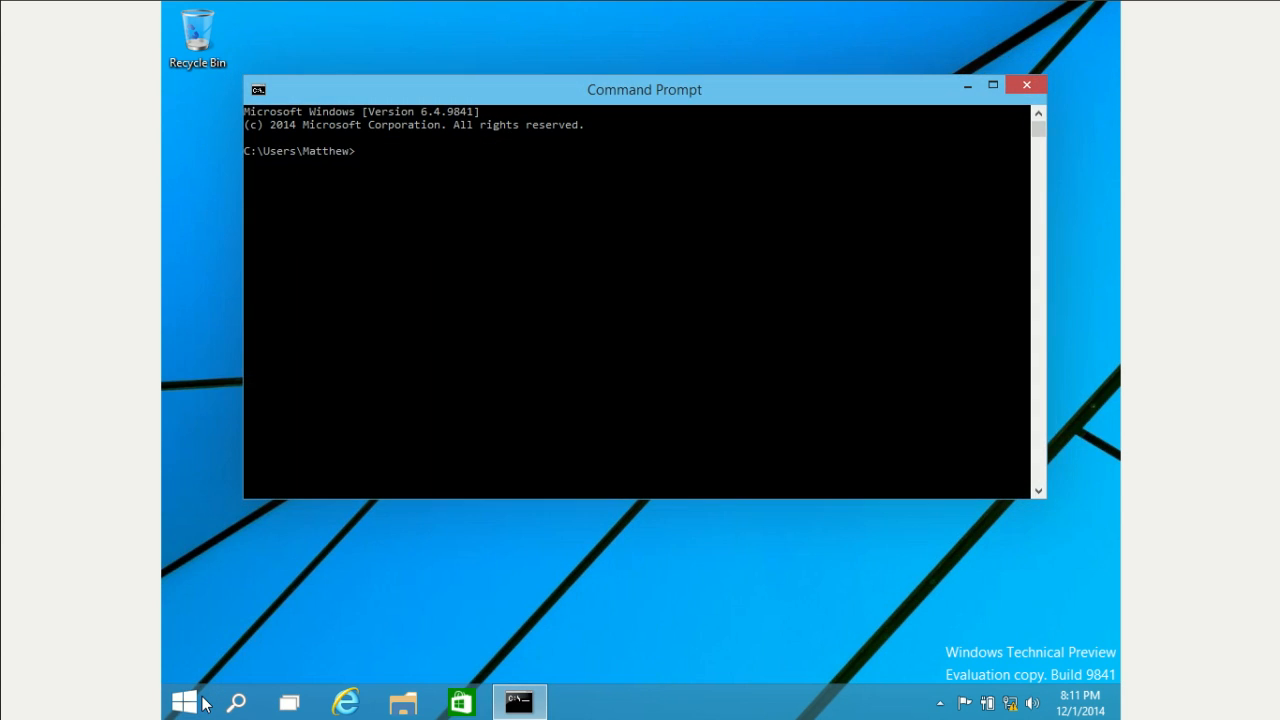
text(ipconfig)
key(BackSpace)
text(ig /release)
key(Return)
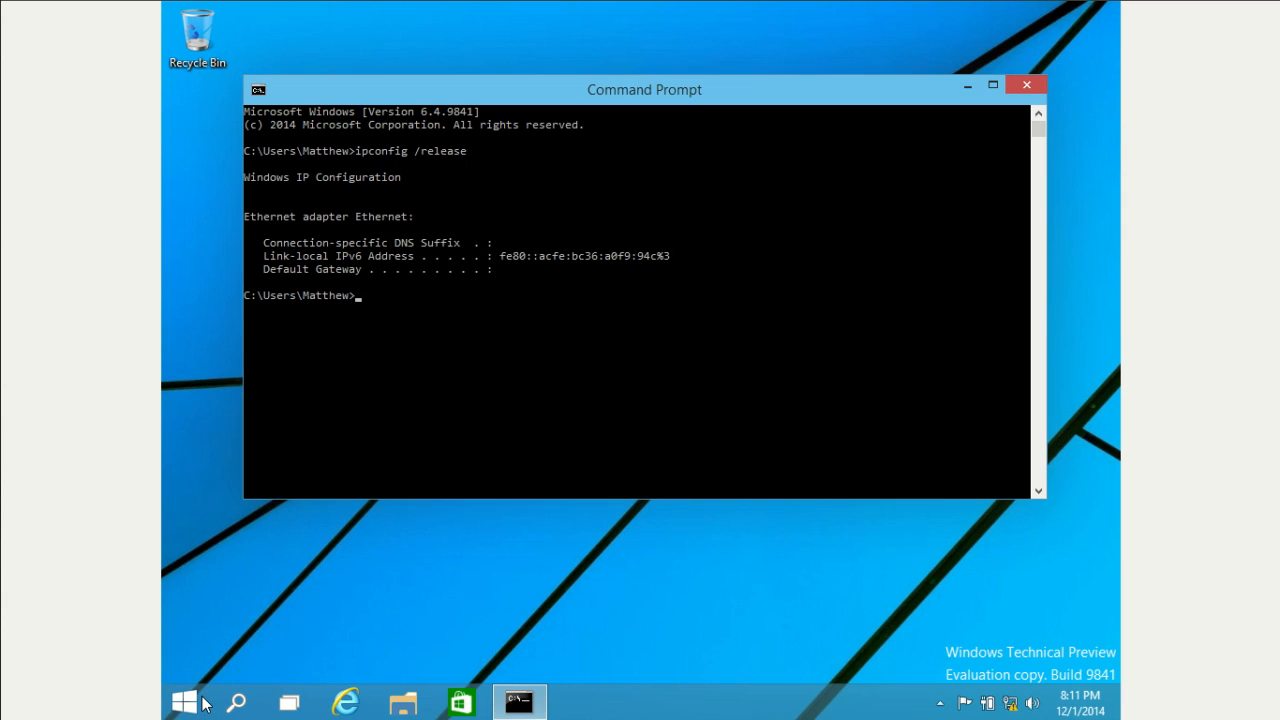
Request a new address lease for the client with ipconfig /renew
key(Up)
key(BackSpace)
key(BackSpace)
key(BackSpace)
key(BackSpace)
key(BackSpace)
text(new)
key(Return)
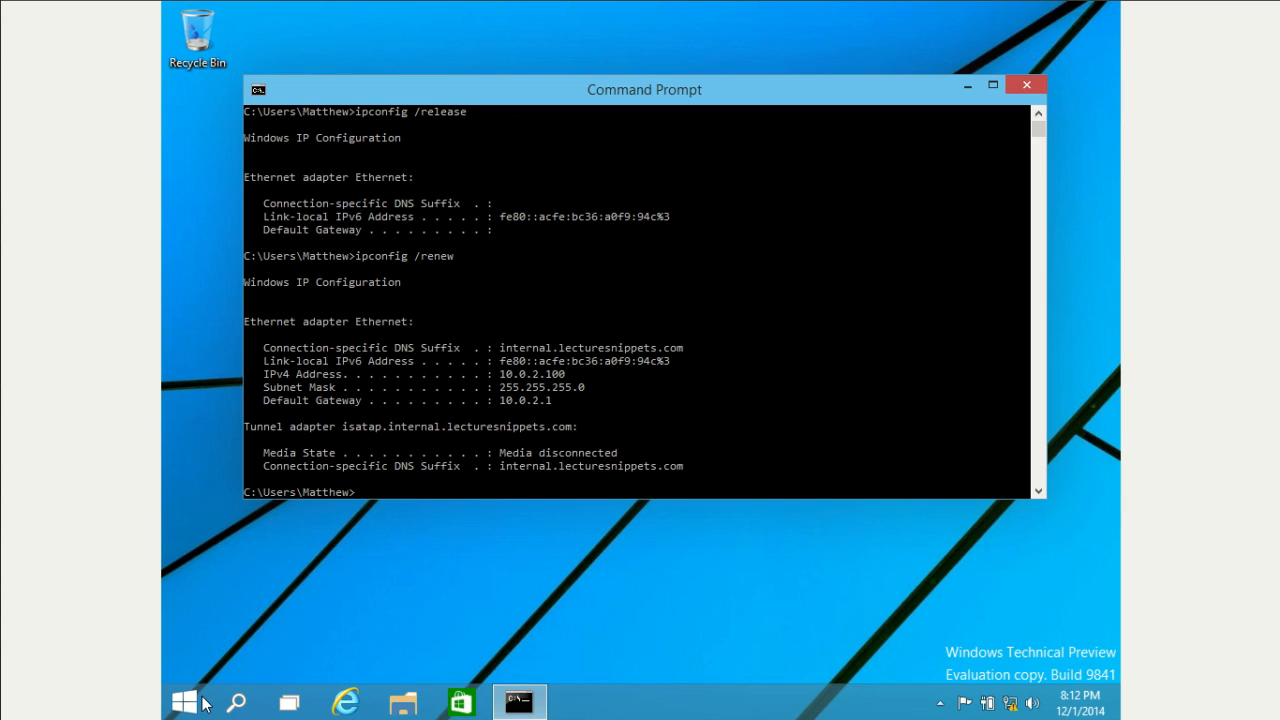
Test the client's connectivity by pinging 10.0.2.15 and dc1, and list its full network configuration with ipconfig /all
text(ing 10.0.2.15)
key(Return)
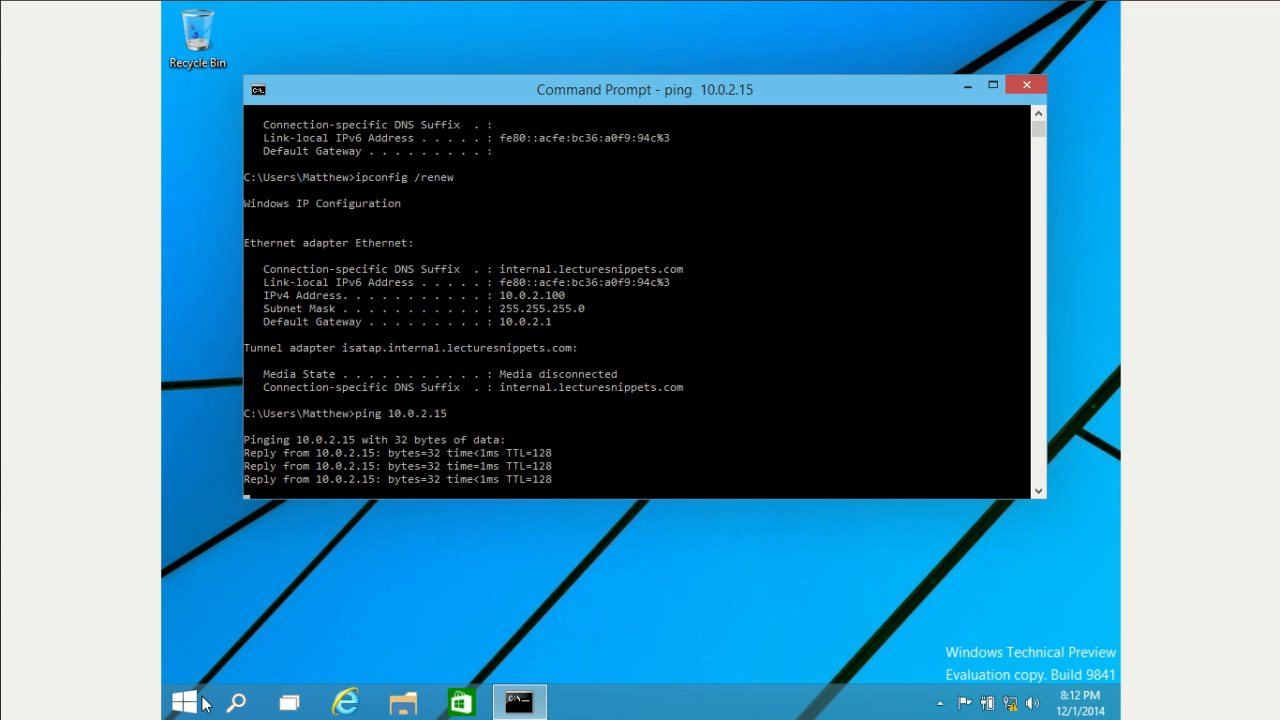
text(ping dc)
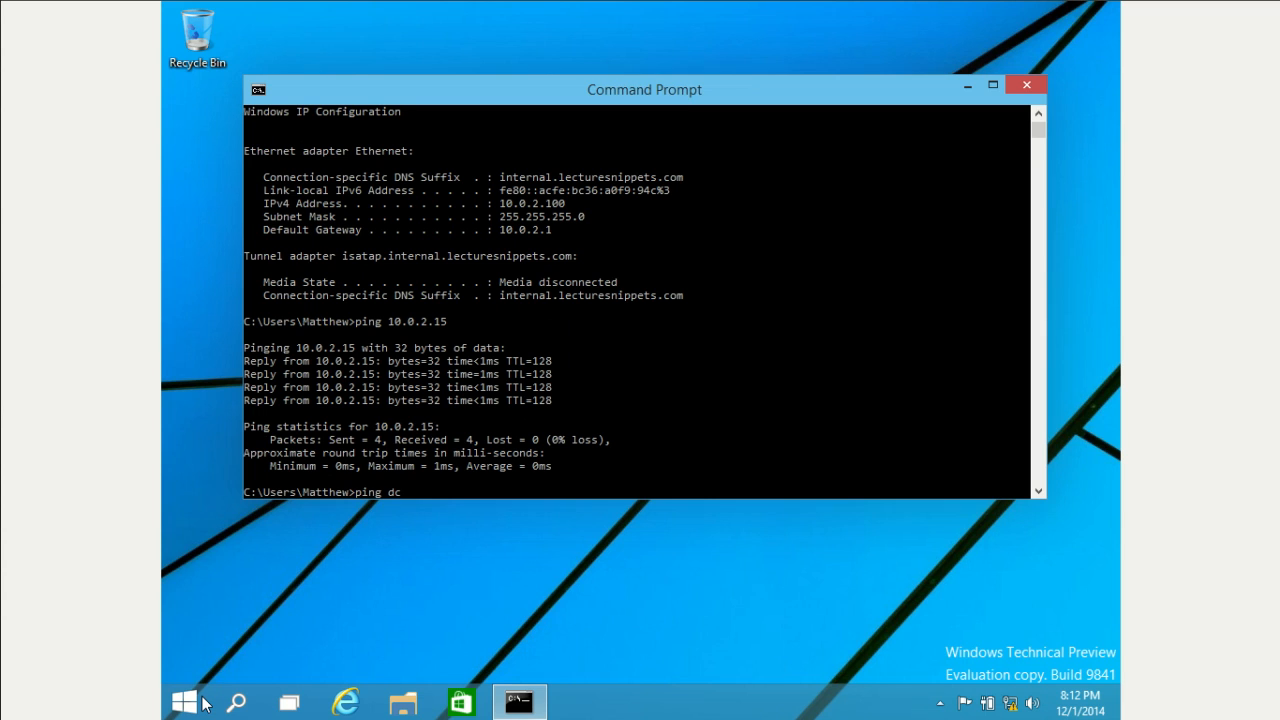
text(1)
key(Return)
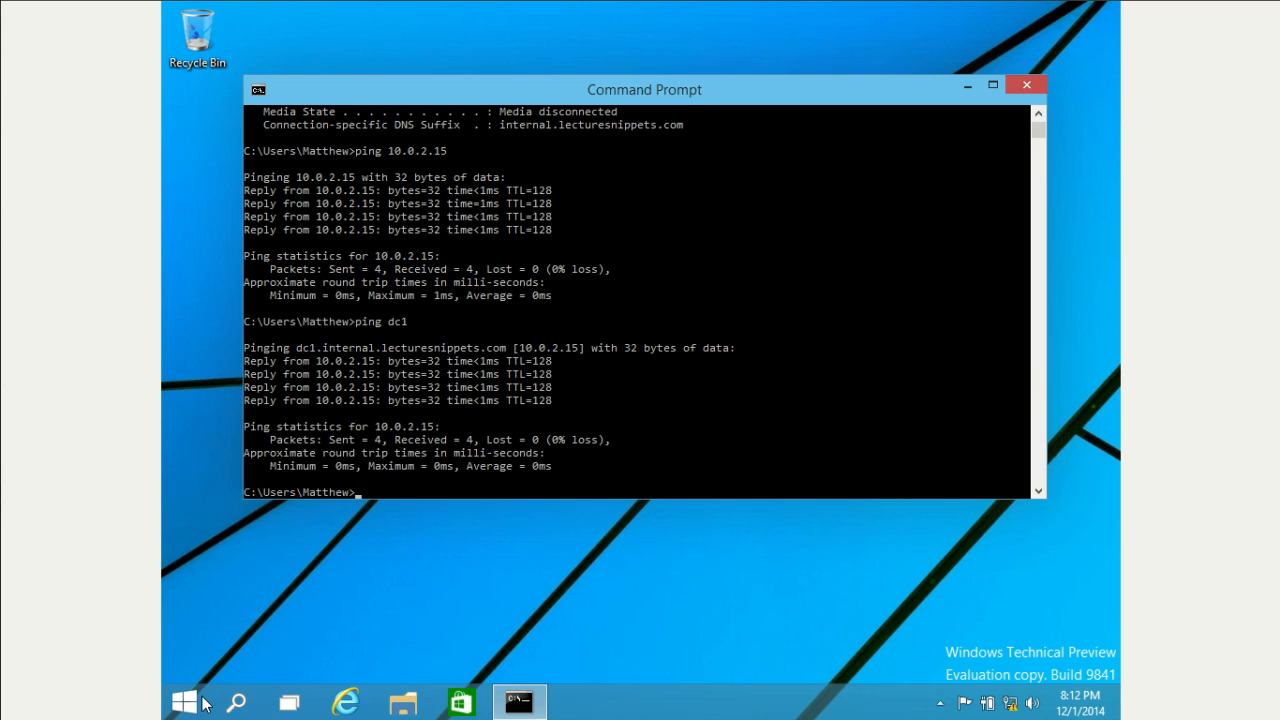
text(ipconfig /all)
key(Return)
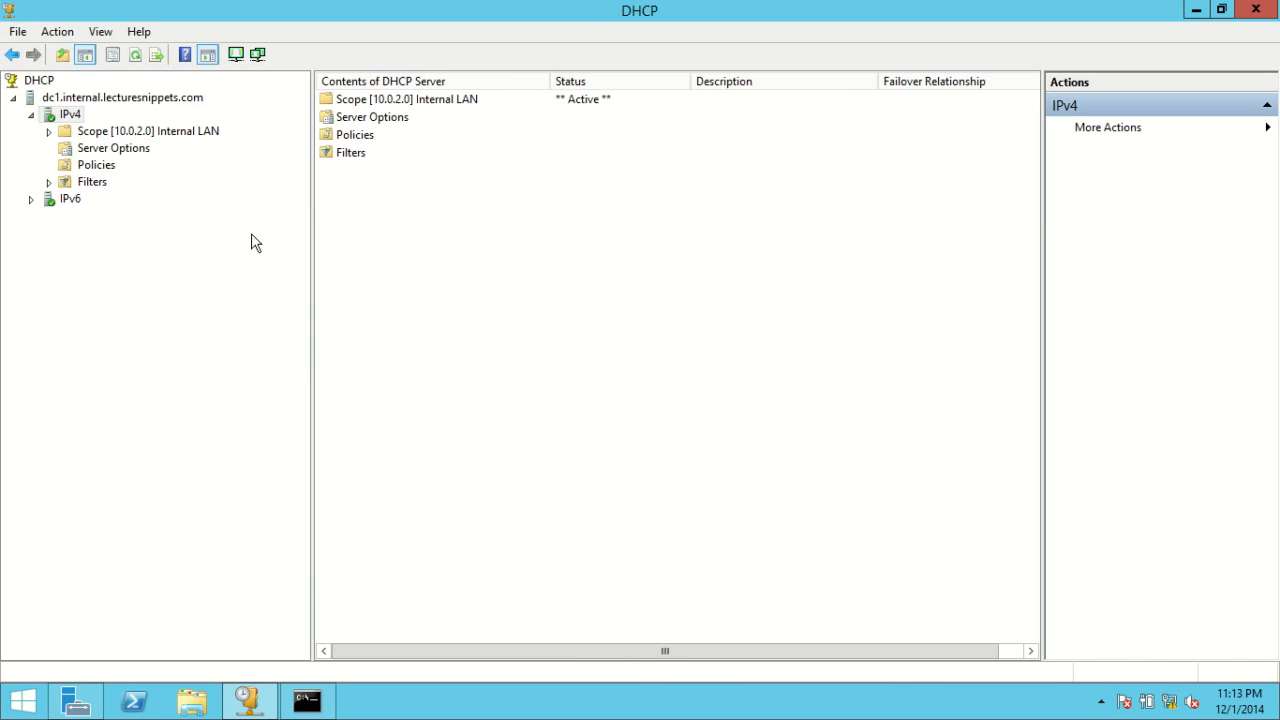
Back in the server's DHCP console, expand the Internal LAN scope and review its address pool, address leases and reservations
double_click(113, 136)
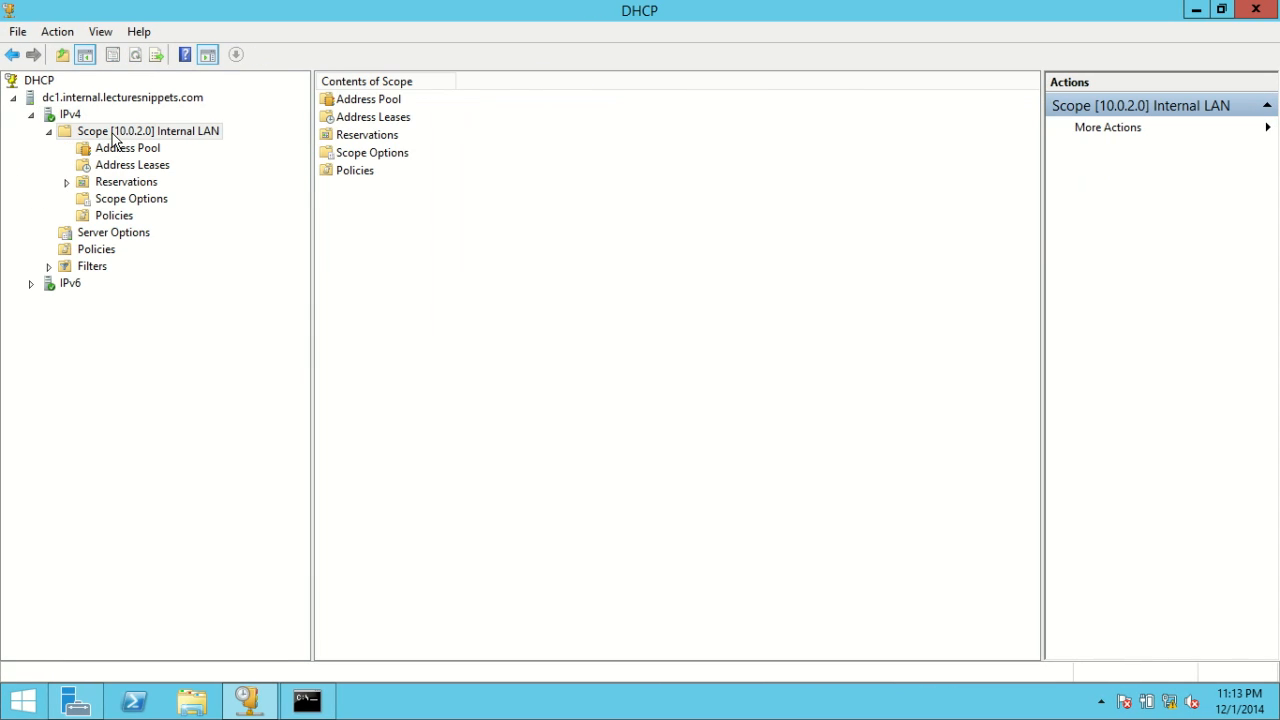
click(116, 152)
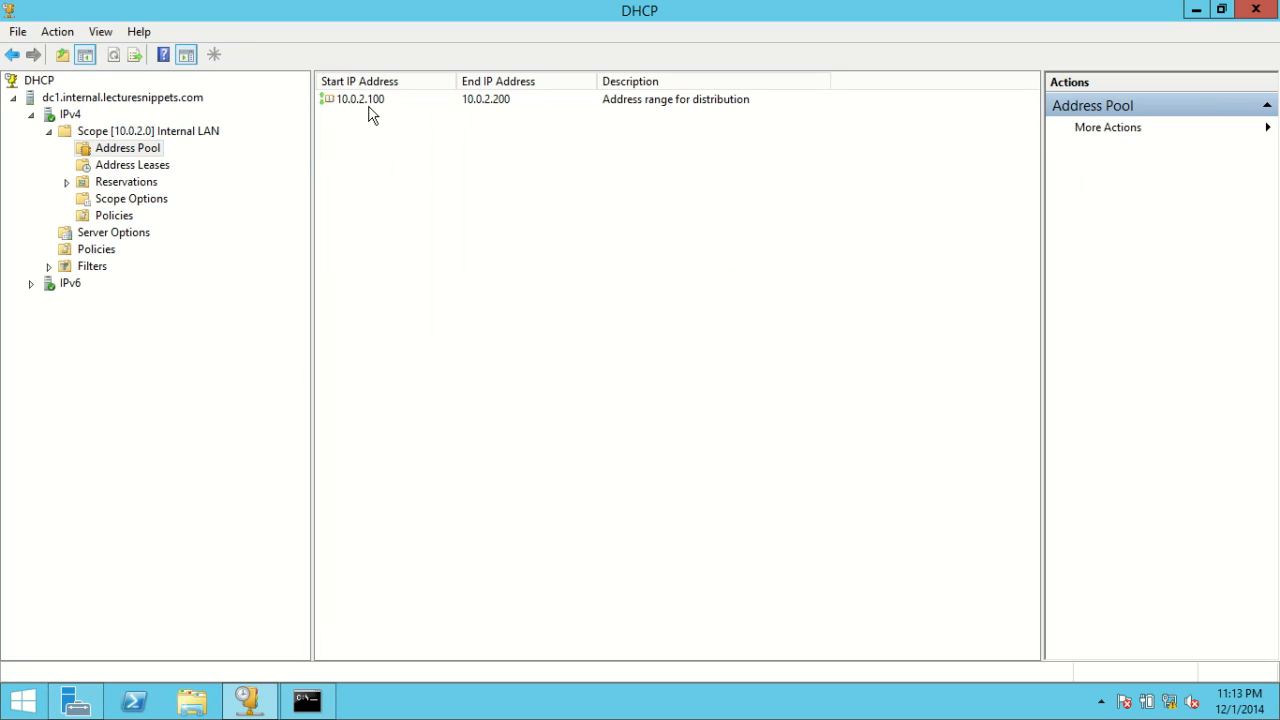
click(127, 168)
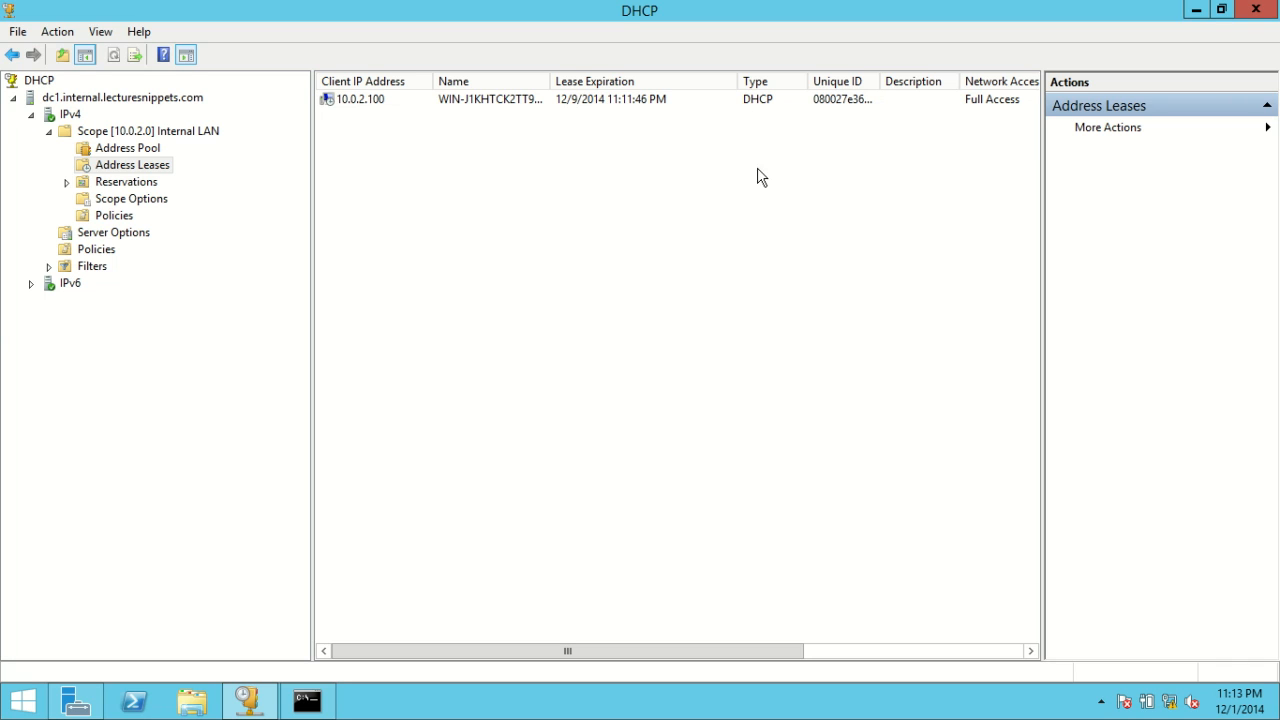
click(143, 186)
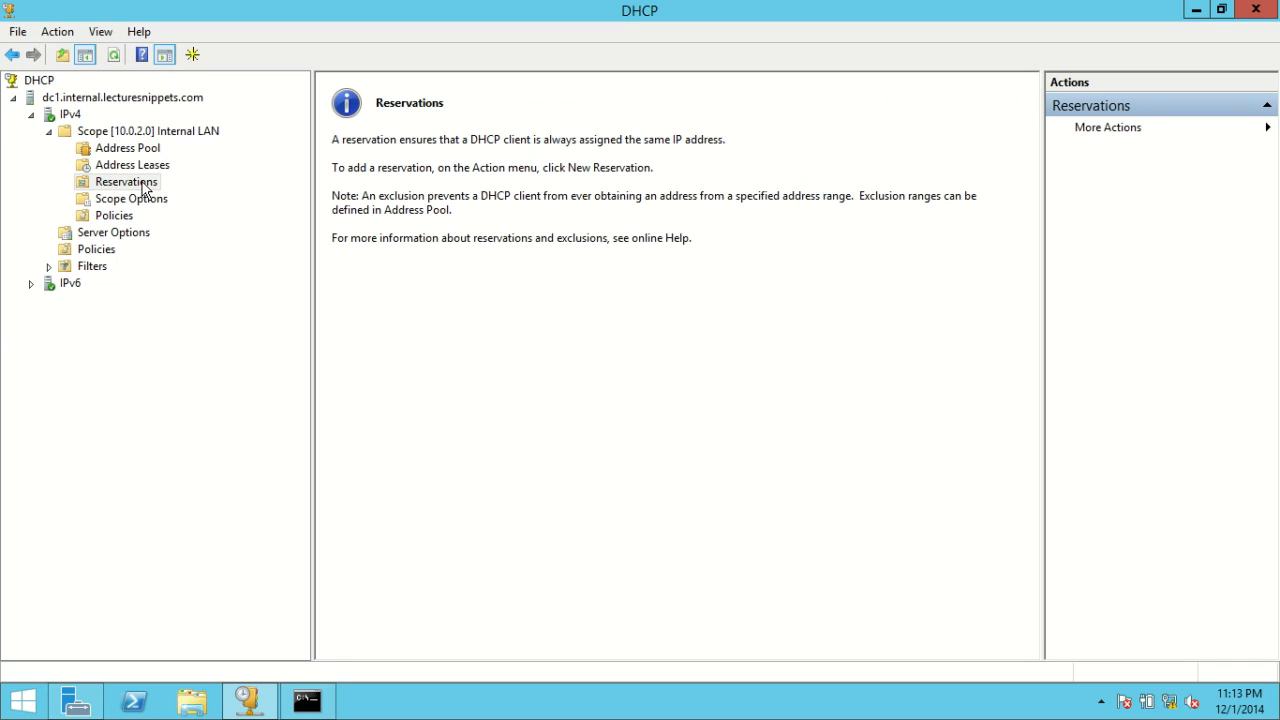
Examine the router, DNS servers and DNS domain name entries in the Internal LAN scope options
click(143, 203)
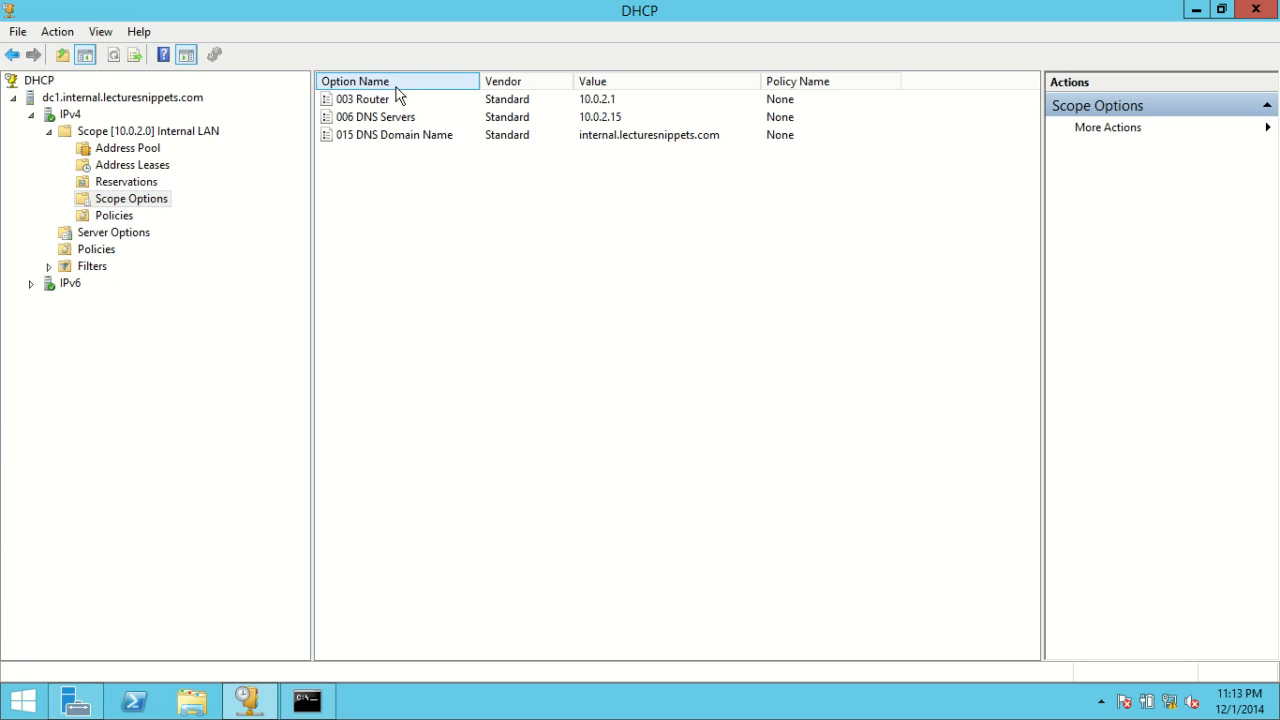
click(584, 104)
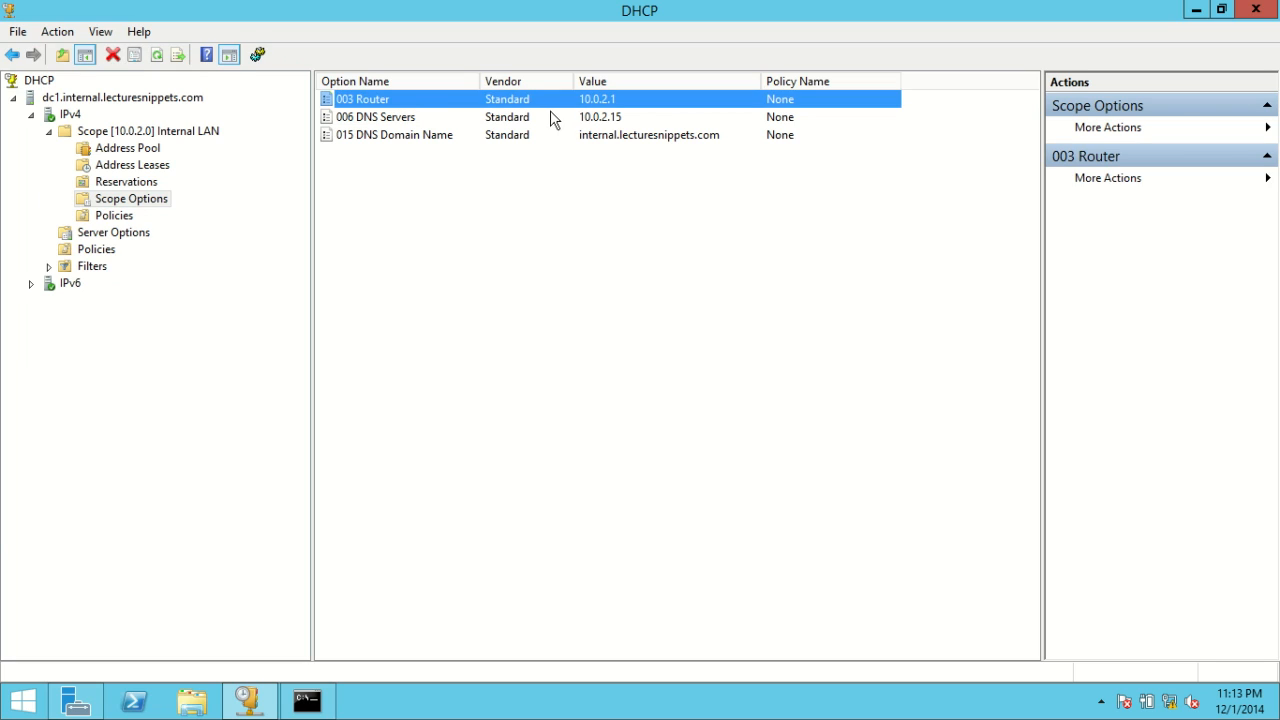
click(549, 119)
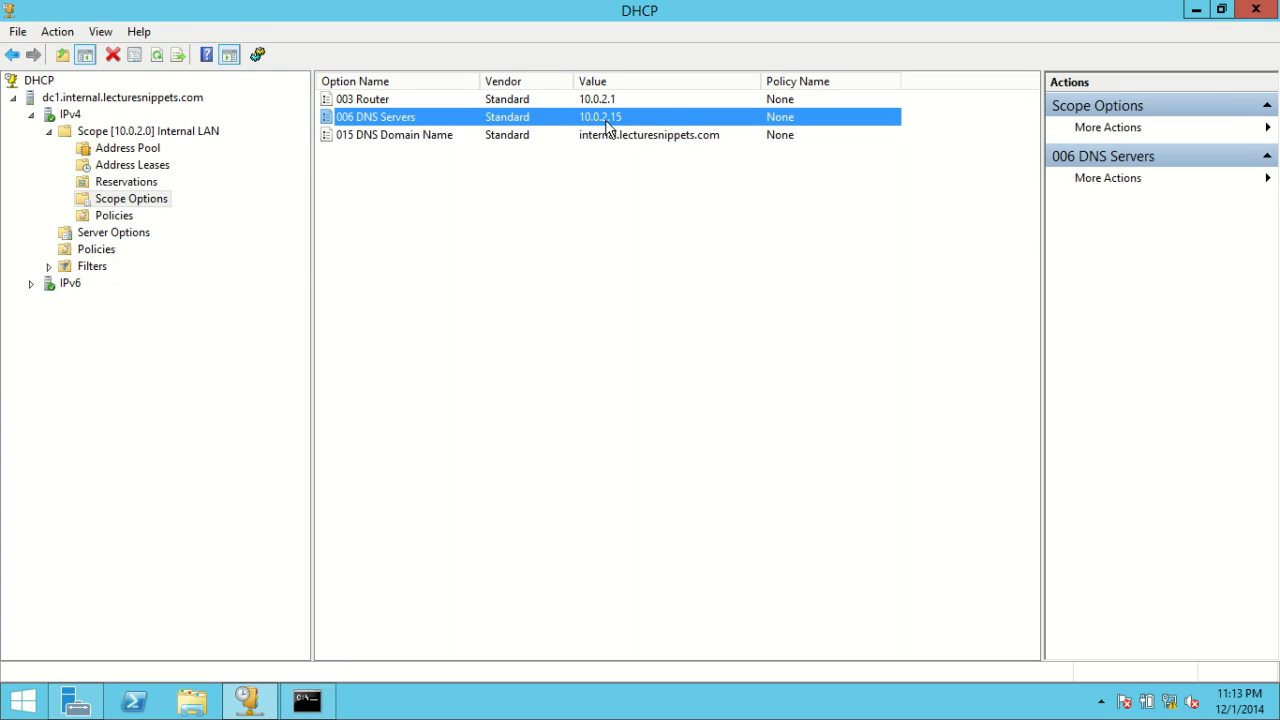
click(620, 153)
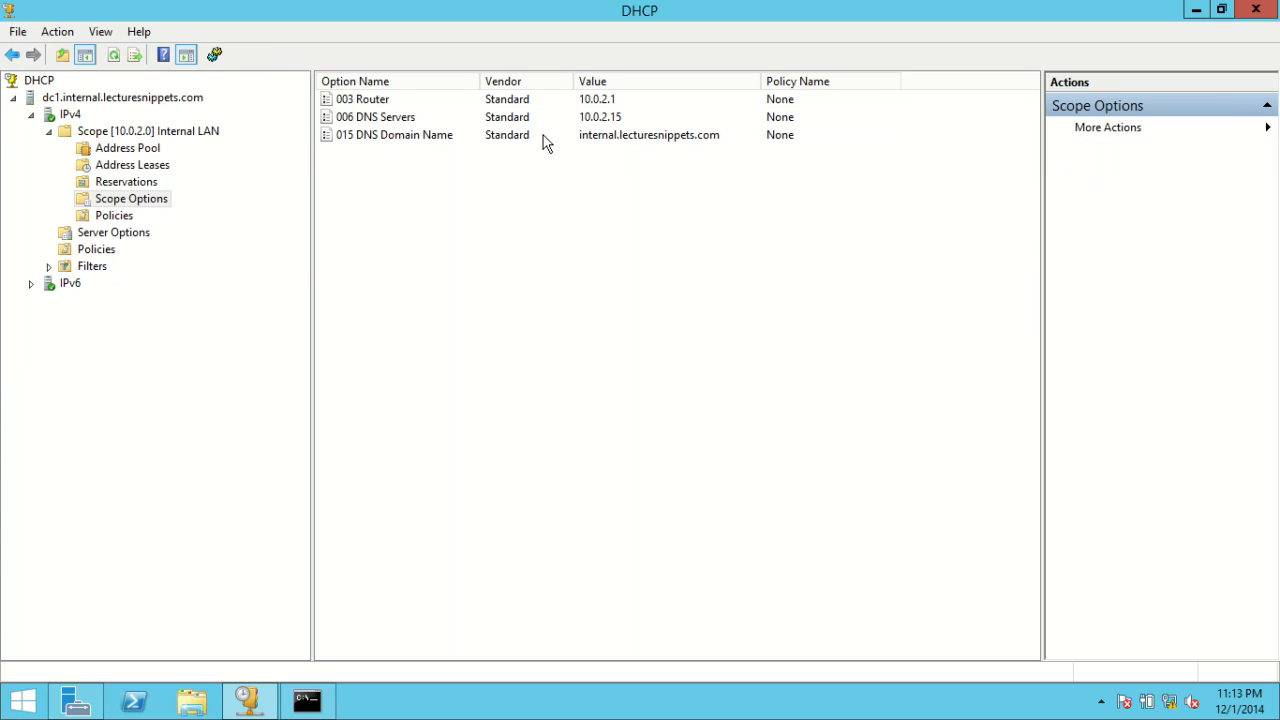
click(508, 134)
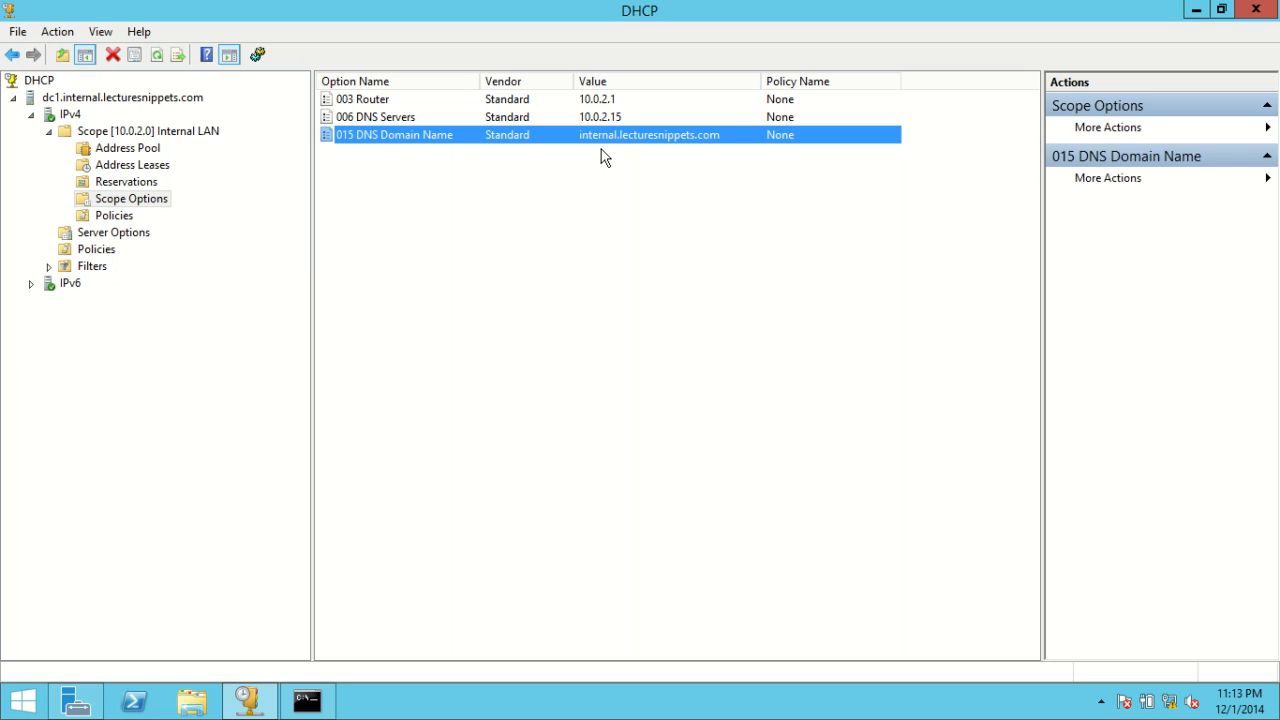